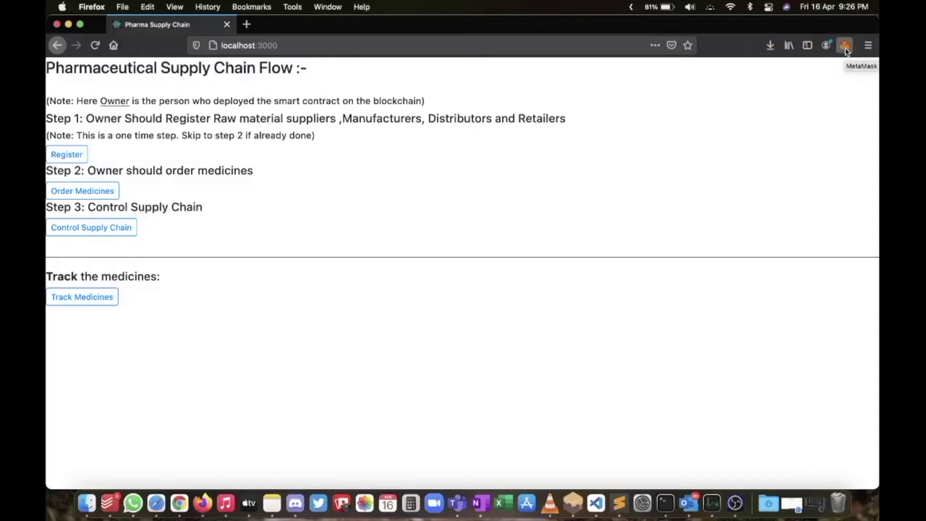
Switch the active MetaMask account to Owner.
left_click(845, 46)
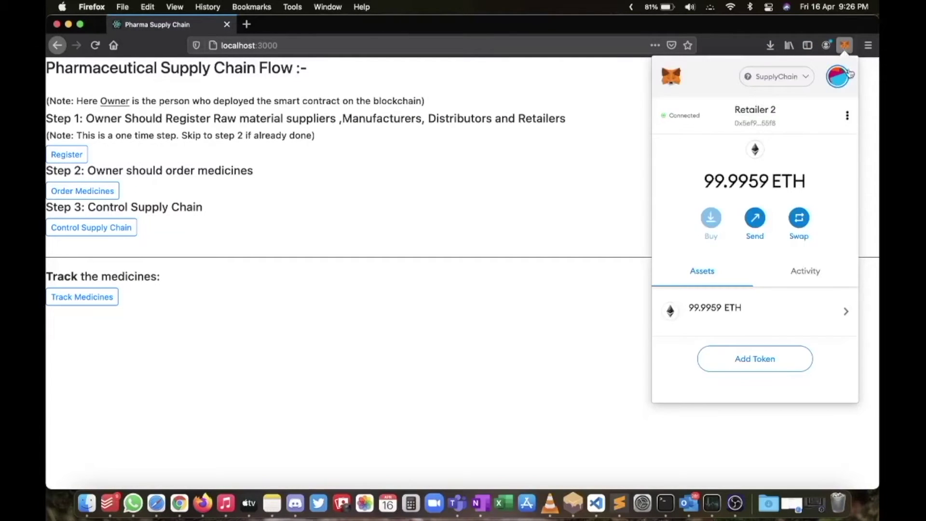
left_click(844, 74)
left_click(742, 159)
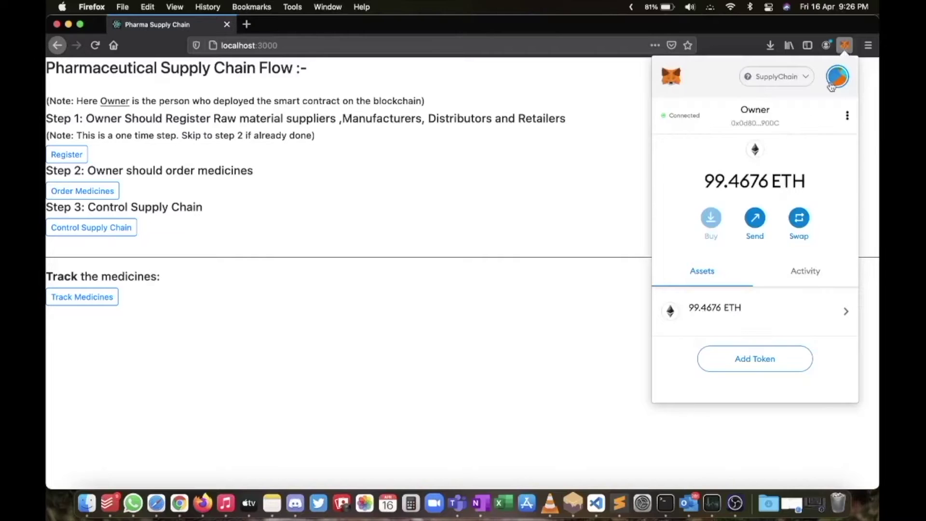
Look through the MetaMask account list to see which supply chain participants are set up.
left_click(837, 76)
scroll(769, 226, "down", 3)
scroll(769, 227, "up", 3)
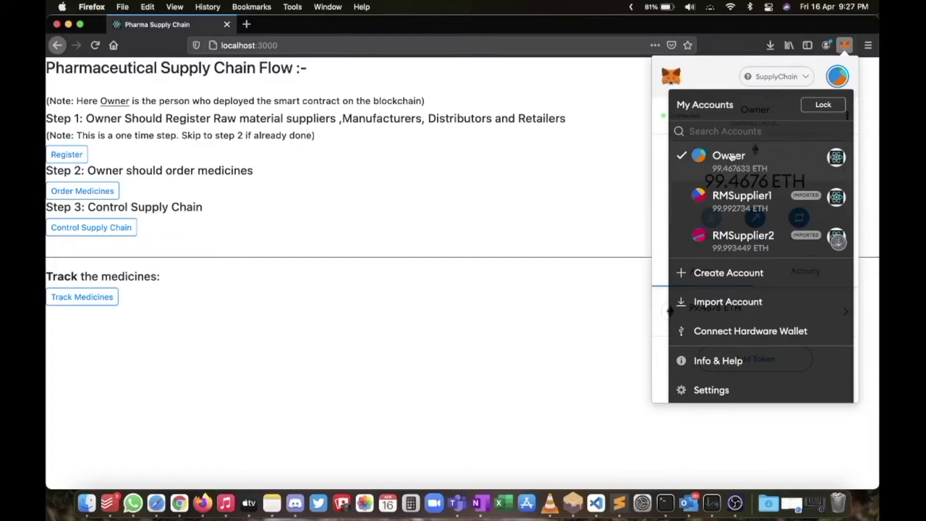
scroll(728, 241, "down", 1)
scroll(728, 241, "down", 5)
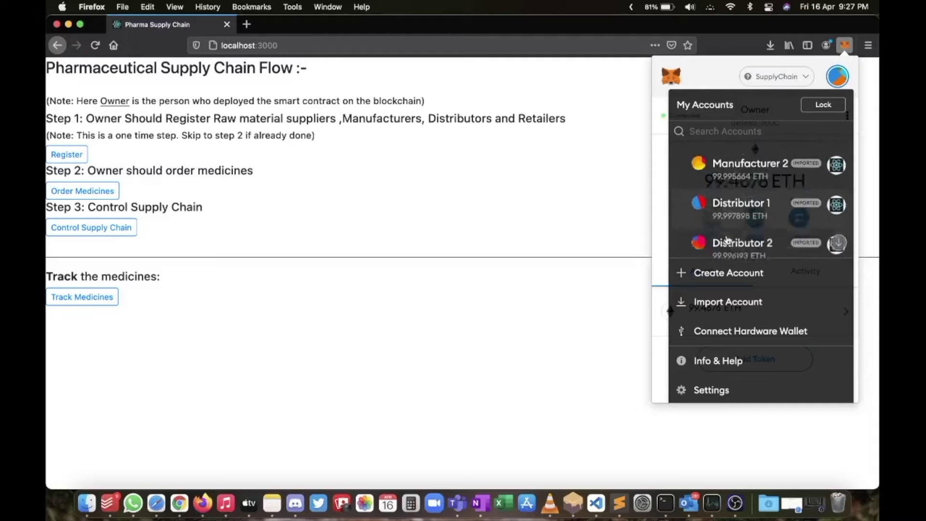
scroll(728, 240, "up", 6)
scroll(759, 224, "down", 10)
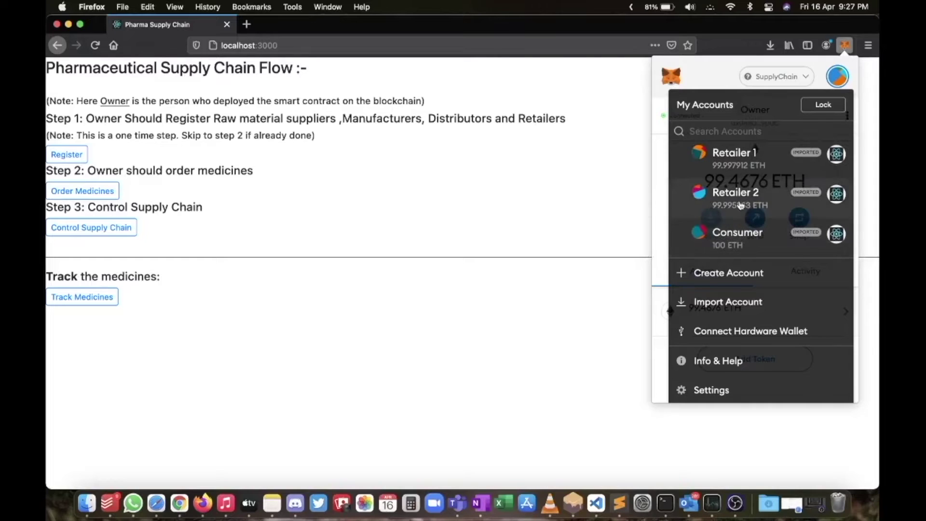
scroll(741, 205, "up", 6)
left_click(837, 78)
Open the participant registration page and check the current account address shown there.
left_click(459, 160)
left_click(77, 154)
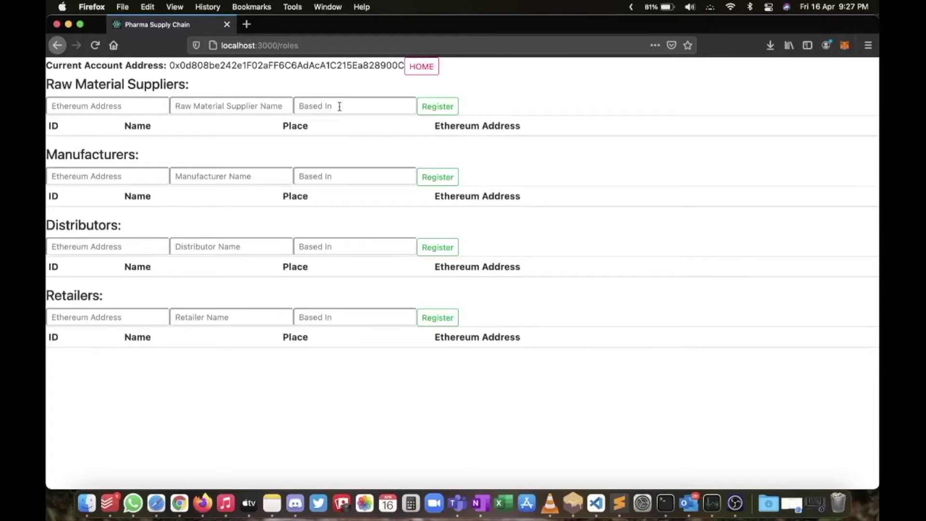
left_click_drag(172, 67, 341, 68)
left_click(359, 68)
Copy the Ethereum address of the RMSupplier1 account from MetaMask.
left_click(845, 44)
left_click(838, 77)
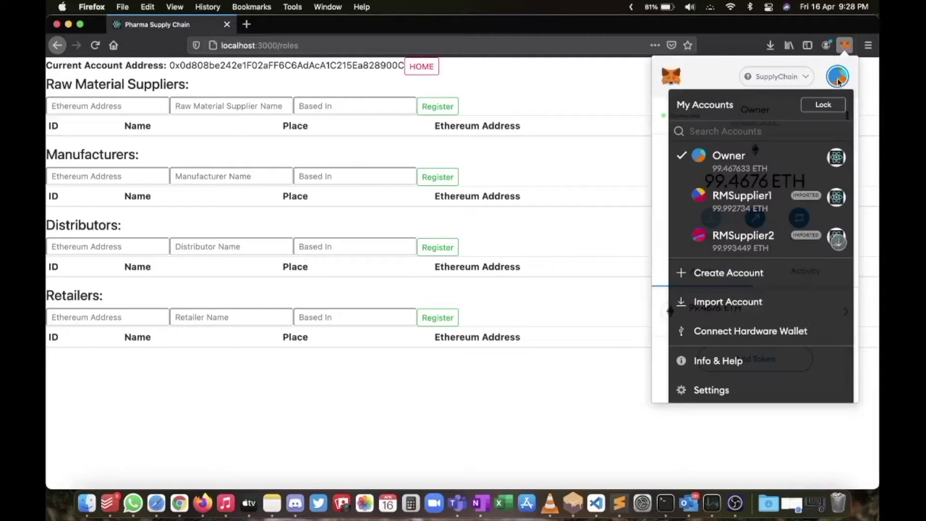
left_click(738, 197)
left_click(755, 114)
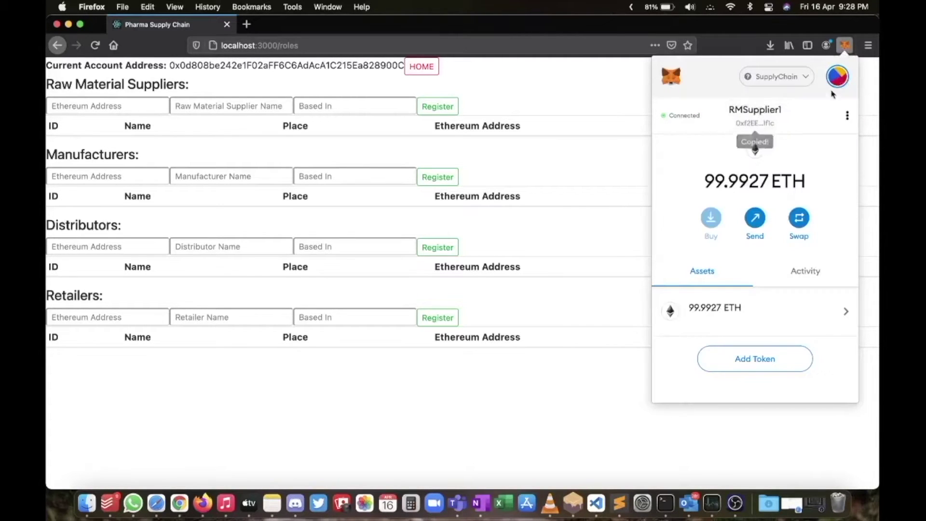
Make Owner the active MetaMask account again and return to the registration page.
left_click(838, 77)
left_click(700, 154)
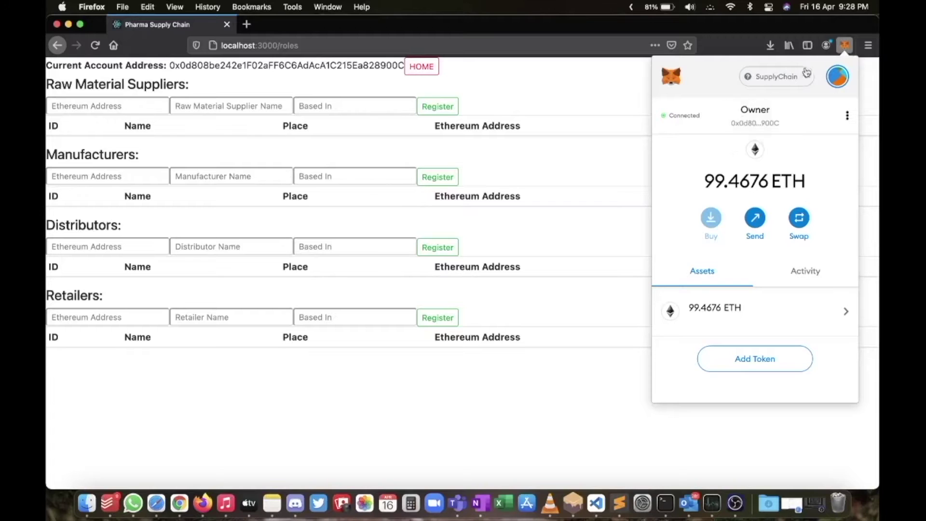
left_click(565, 157)
Register Raw Material Supplier 1, based in Delhi, with the copied Ethereum address and approve the transaction in MetaMask.
left_click(151, 106)
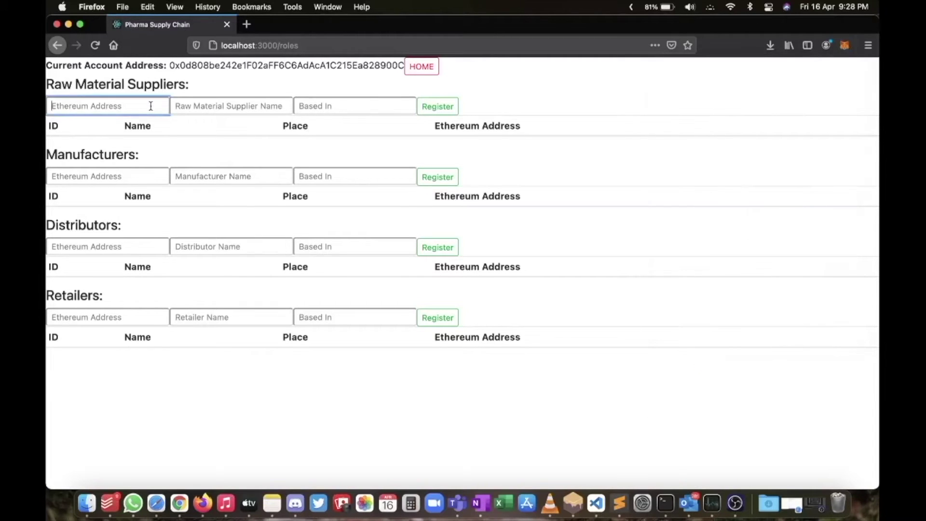
key("super+v")
left_click(244, 104)
type("Ra")
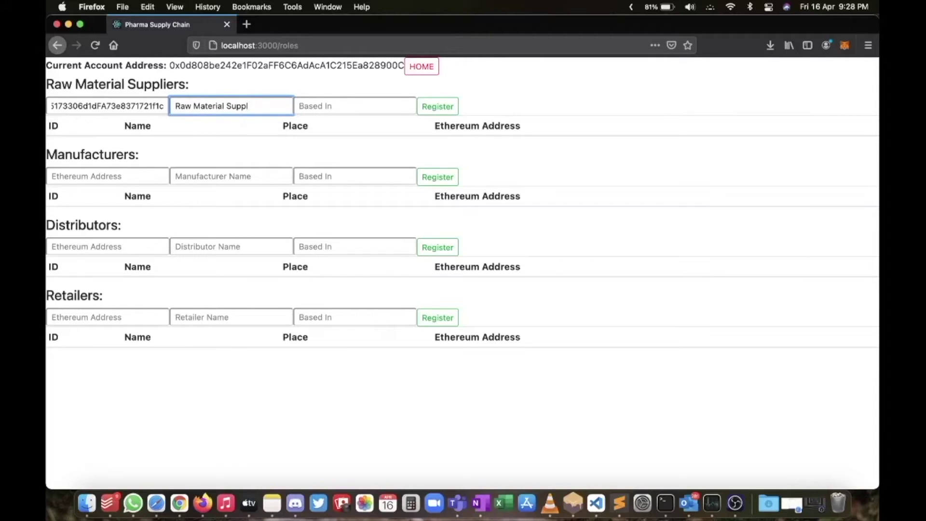
left_click(310, 102)
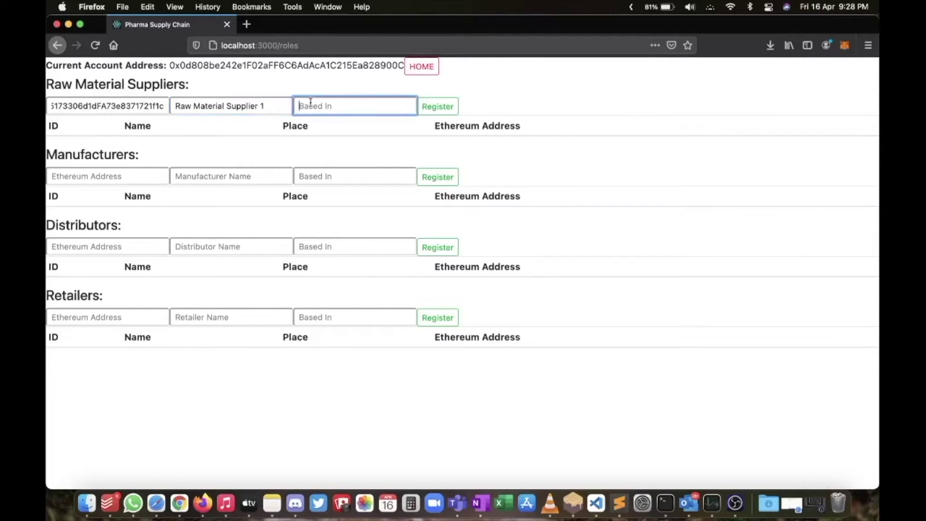
type("Delhi")
left_click(437, 106)
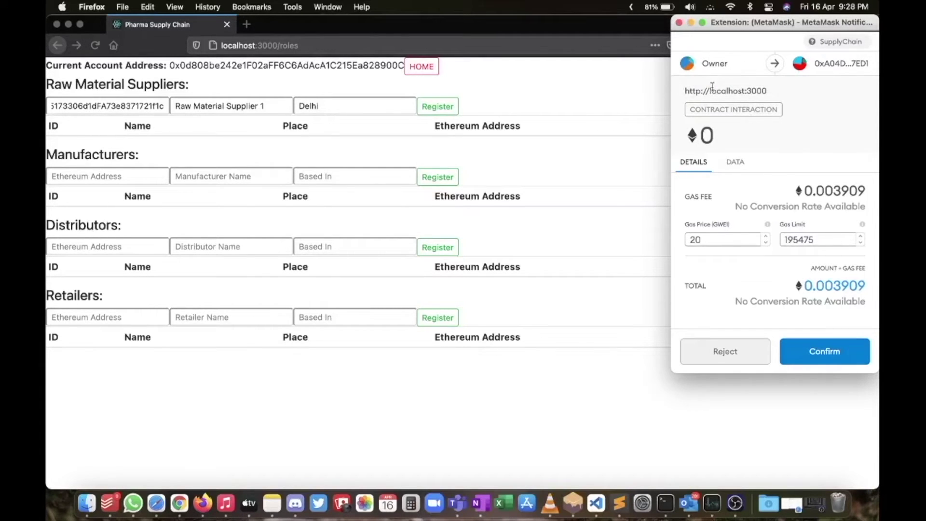
left_click(827, 351)
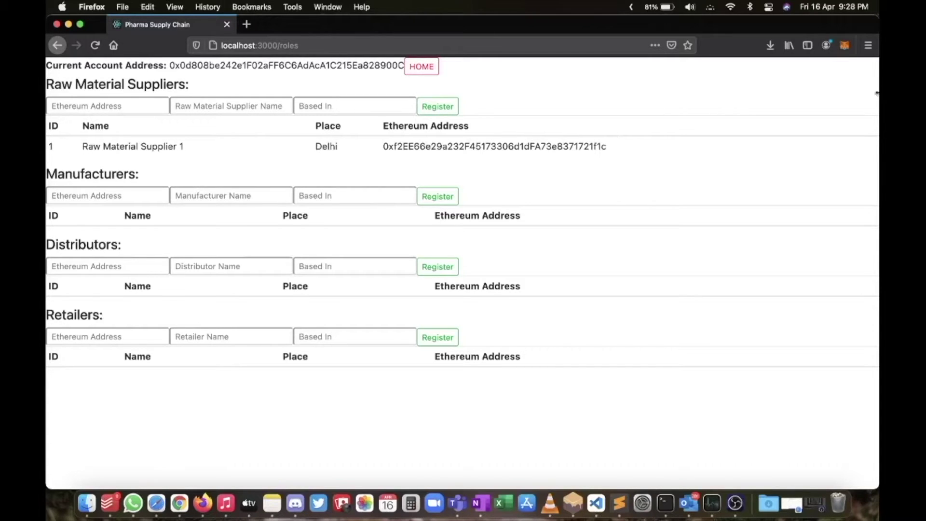
Change the active MetaMask account from Owner to RMSupplier1.
left_click(845, 45)
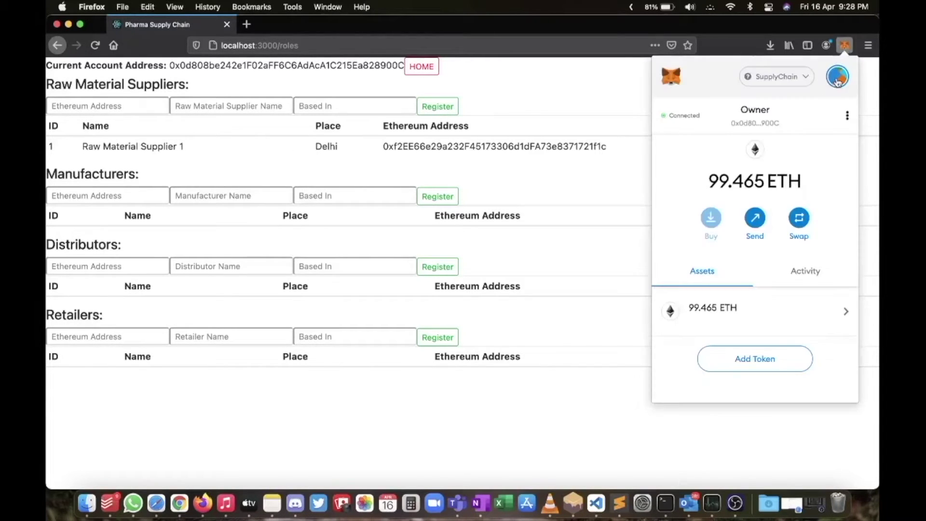
left_click(838, 77)
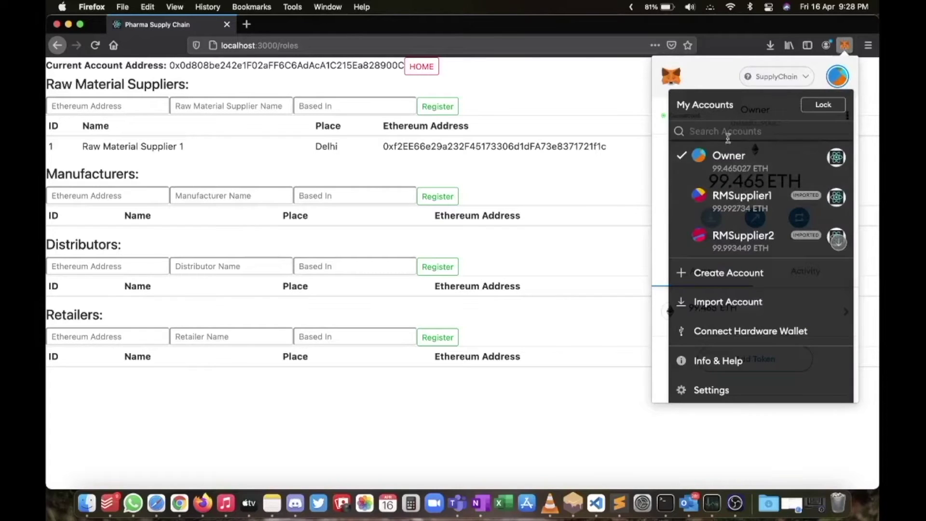
left_click(742, 199)
left_click(629, 190)
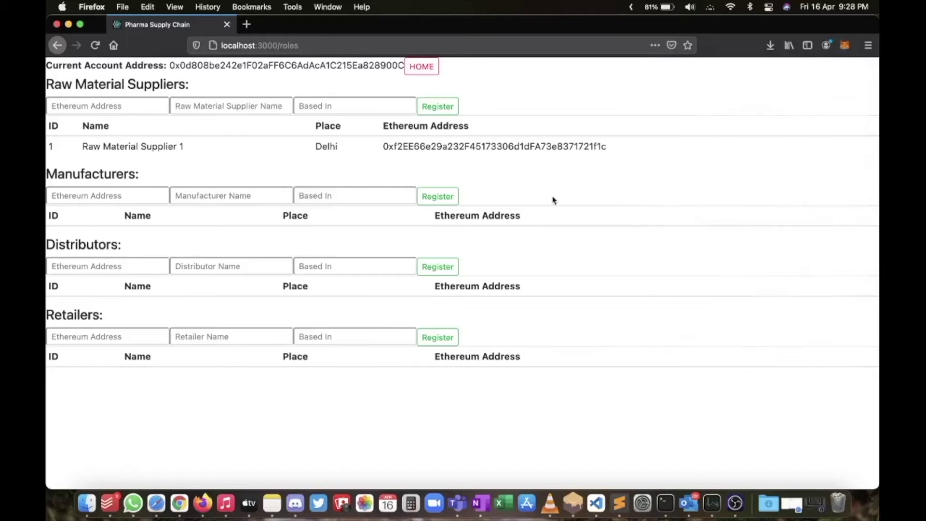
Copy the RMSupplier2 account's address from MetaMask into the raw material supplier form's Ethereum address.
left_click(143, 105)
left_click(844, 45)
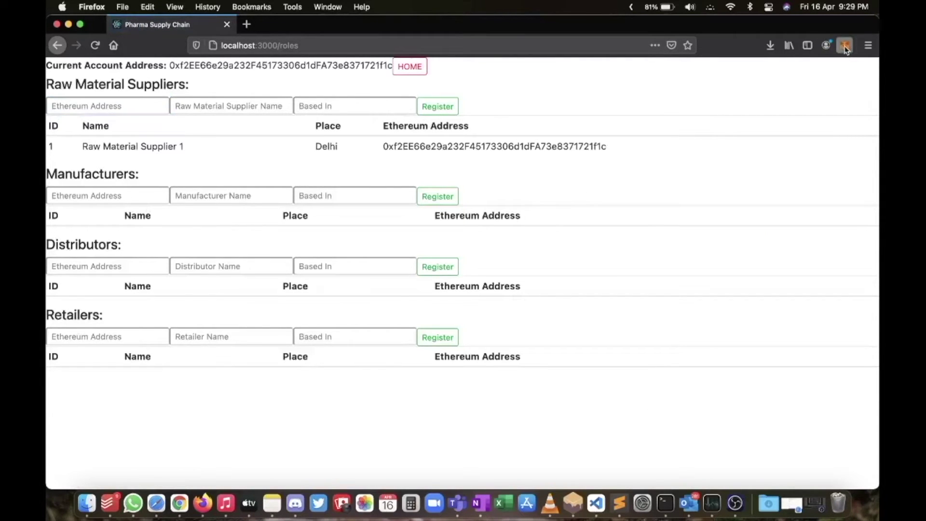
left_click(837, 77)
left_click(738, 236)
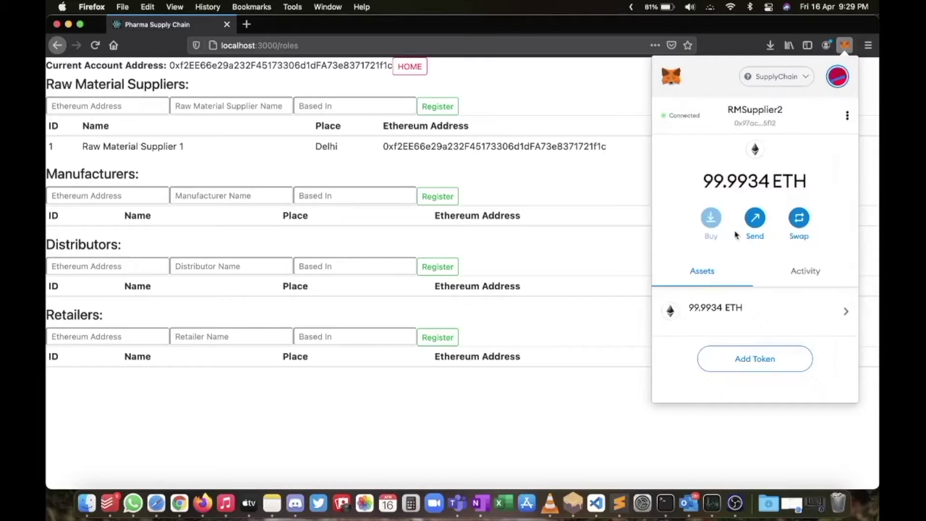
left_click(767, 114)
left_click(541, 186)
left_click(115, 106)
key("super+v")
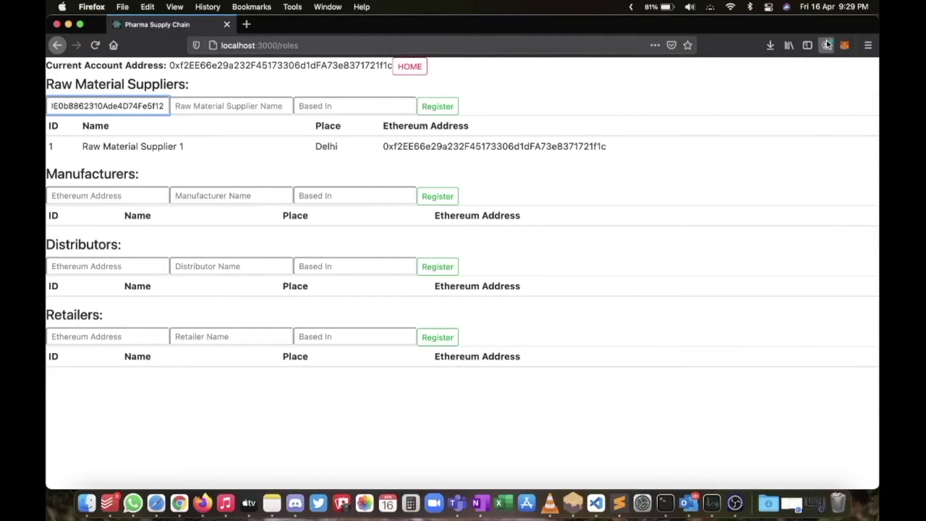
Change the active MetaMask account from RMSupplier2 to RMSupplier1.
left_click(845, 45)
left_click(837, 76)
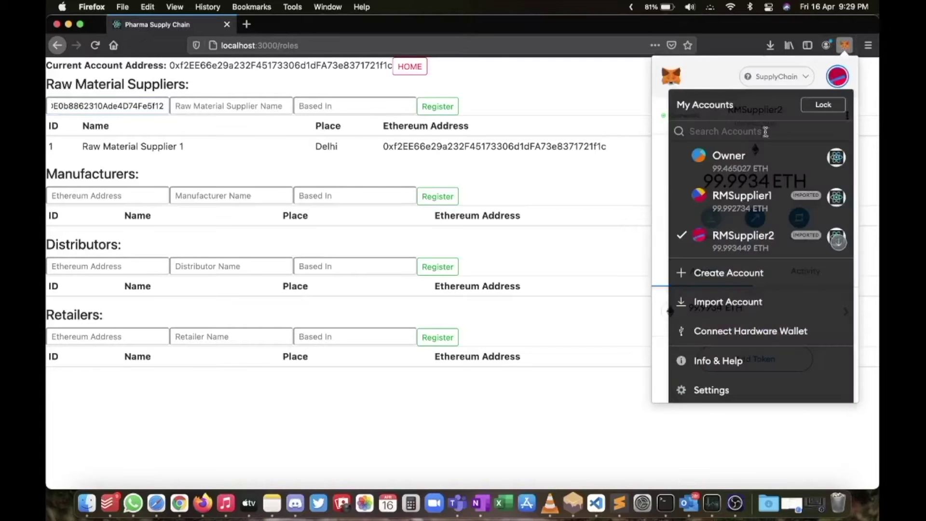
left_click(728, 195)
left_click(549, 192)
Try to register Raw Material Supplier 2, based in Chandigarh, from the RMSupplier1 account, approving the transaction and dismissing the alert.
left_click(249, 105)
type("Raw Material Supplier 2")
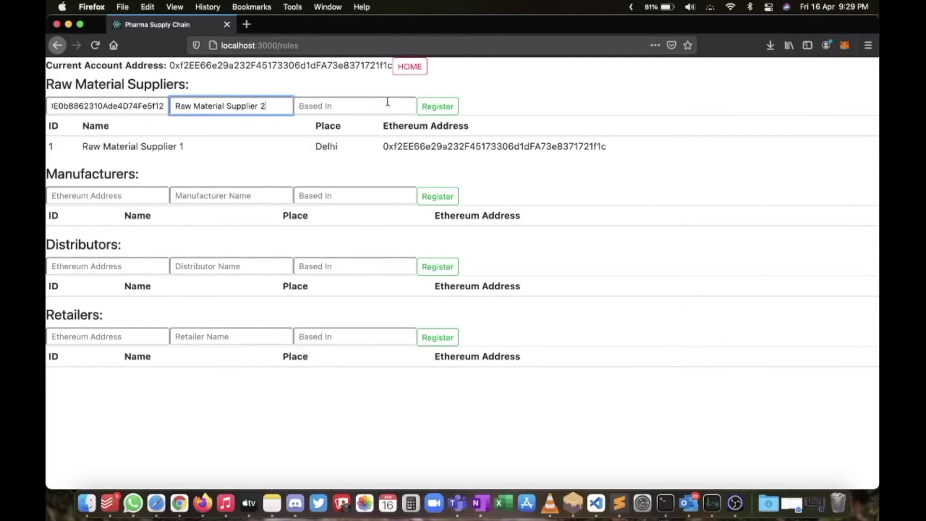
left_click(381, 107)
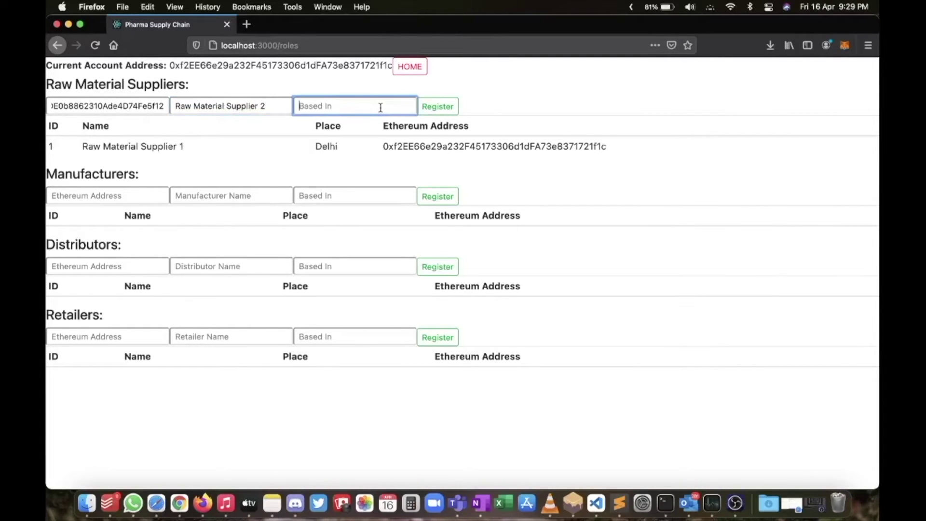
type("Chandigarh")
left_click(436, 107)
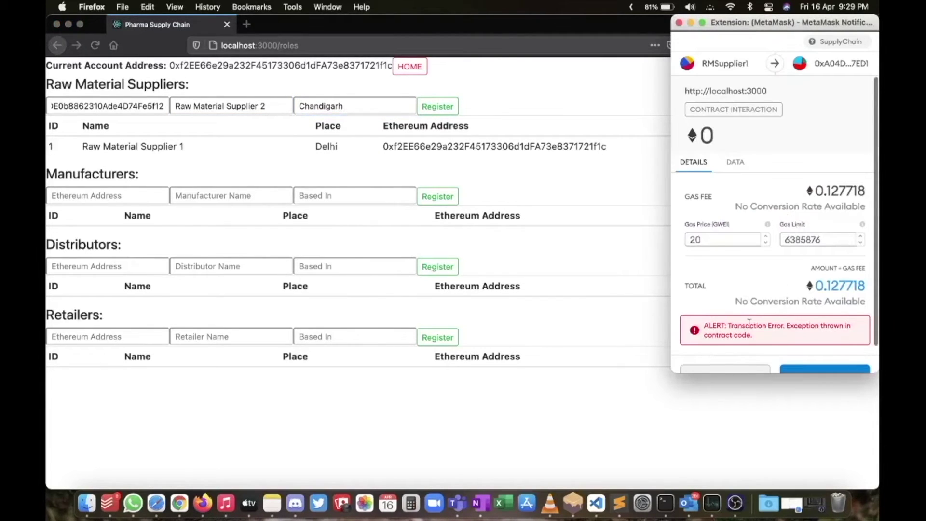
scroll(799, 324, "down", 2)
left_click(810, 349)
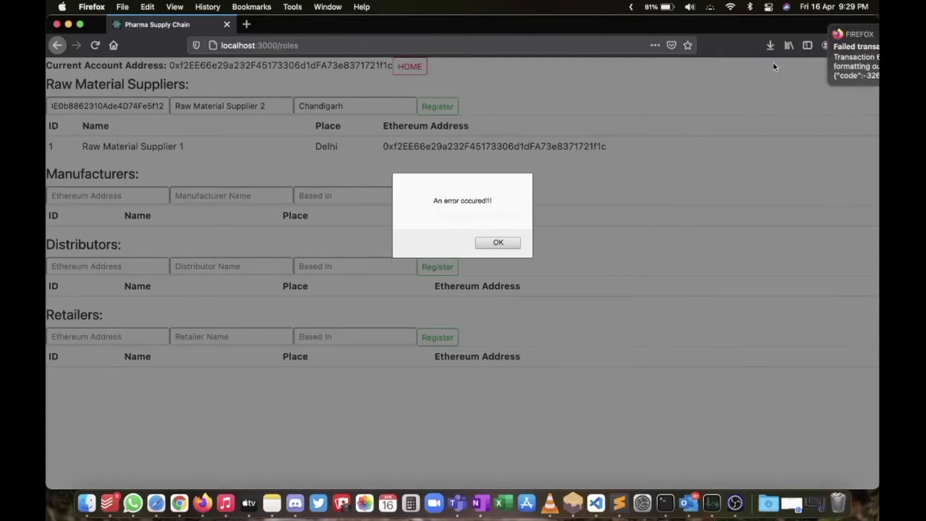
left_click(505, 242)
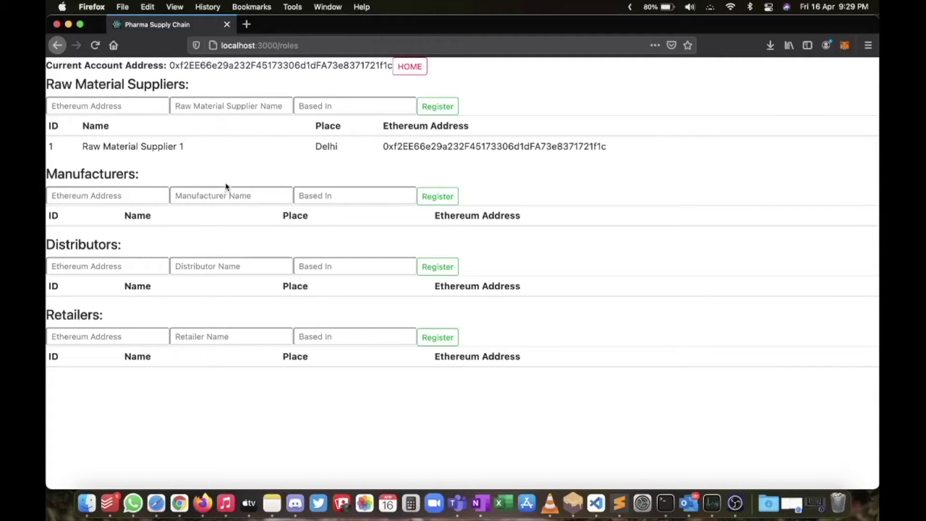
Open the MetaMask account list and look through the remaining participant accounts.
left_click(845, 45)
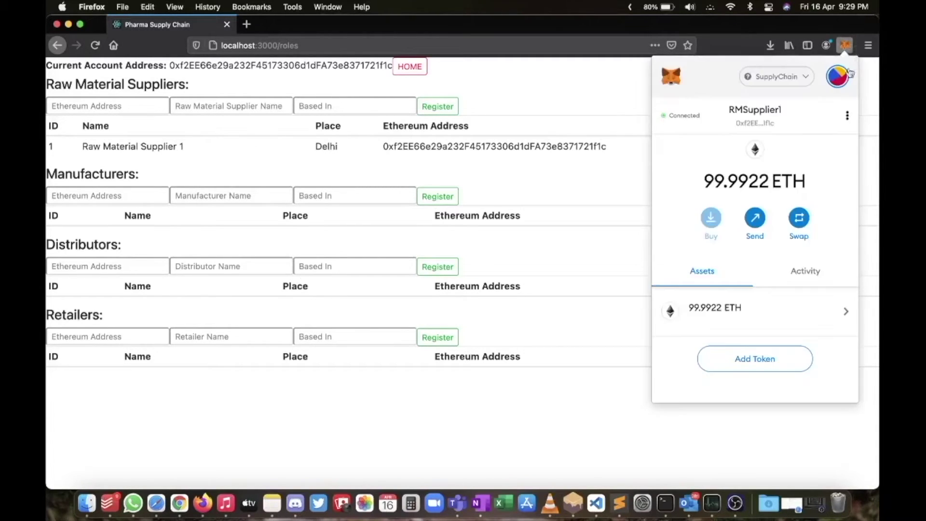
left_click(837, 76)
scroll(761, 212, "down", 3)
scroll(761, 215, "down", 5)
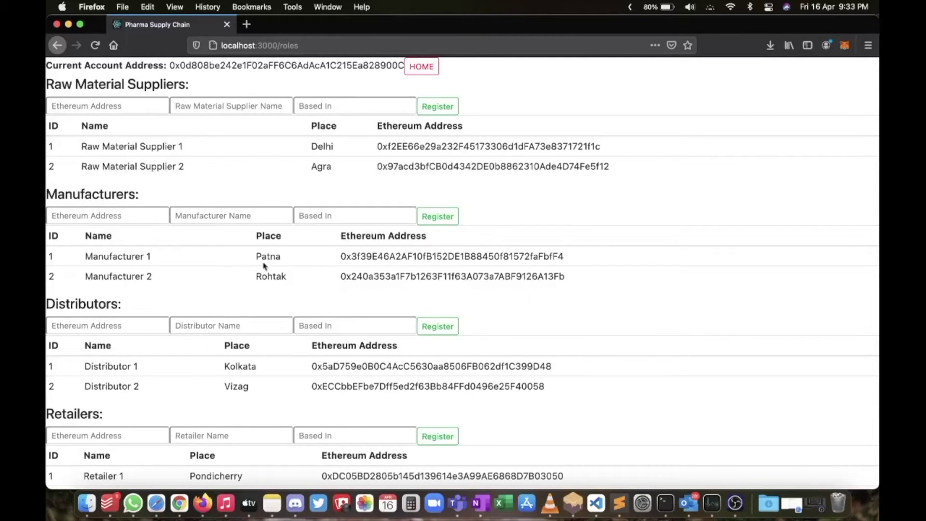
Examine the registered raw material suppliers, manufacturers, distributors and retailers with their places and Ethereum addresses.
scroll(217, 386, "down", 2)
scroll(99, 457, "down", 1)
scroll(357, 310, "up", 1)
right_click(601, 284)
left_click(543, 163)
key("ctrl+Up")
left_click(275, 233)
scroll(274, 234, "down", 1)
scroll(275, 233, "down", 3)
scroll(274, 234, "up", 3)
scroll(274, 233, "down", 3)
scroll(274, 233, "up", 3)
left_click(876, 202)
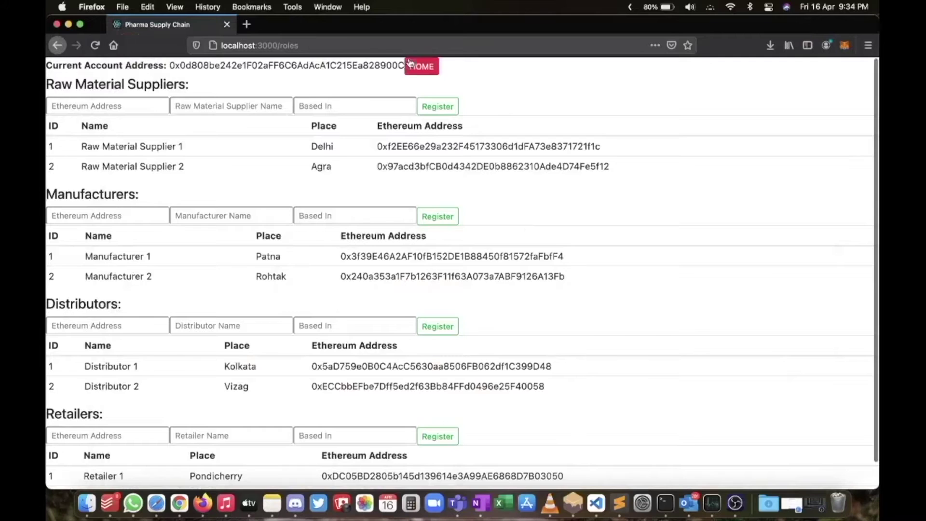
Open medicine ordering from the home page and fill in the order with name Paracetamol and description Cold Medicine.
left_click(421, 67)
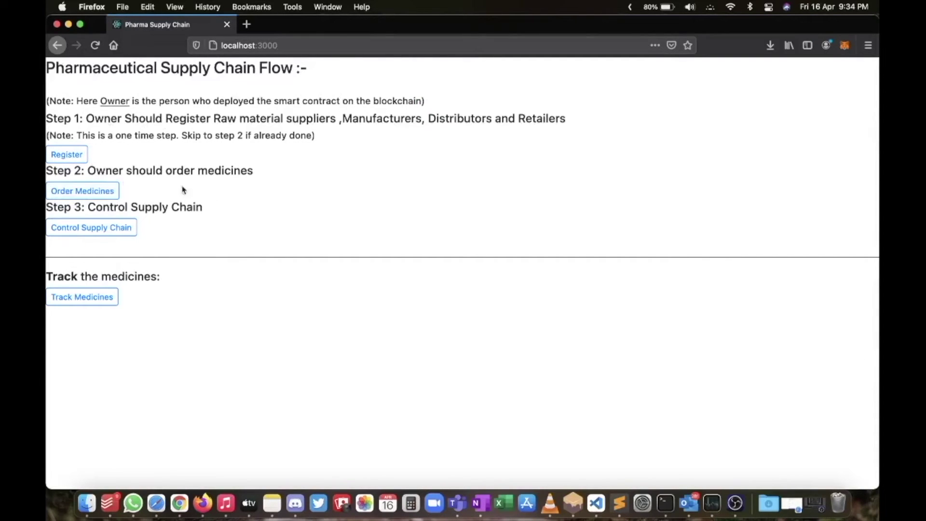
left_click(103, 189)
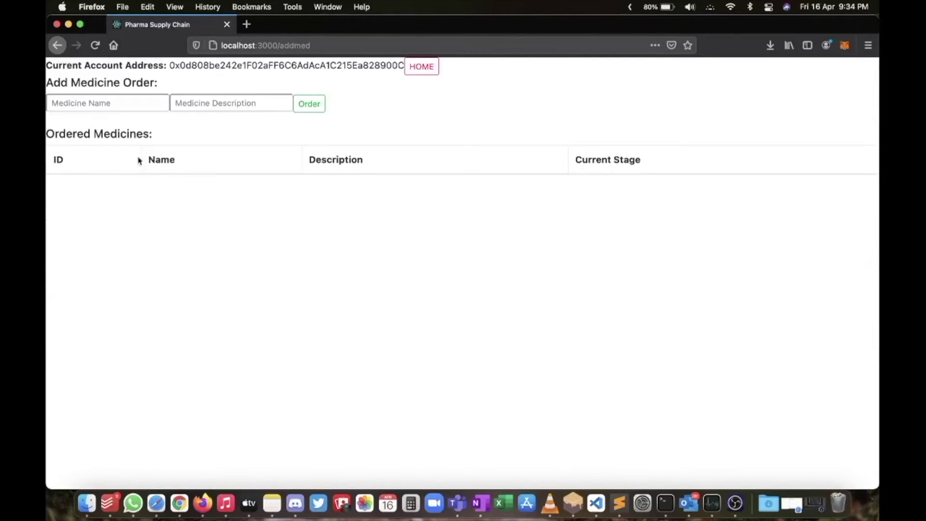
left_click(89, 105)
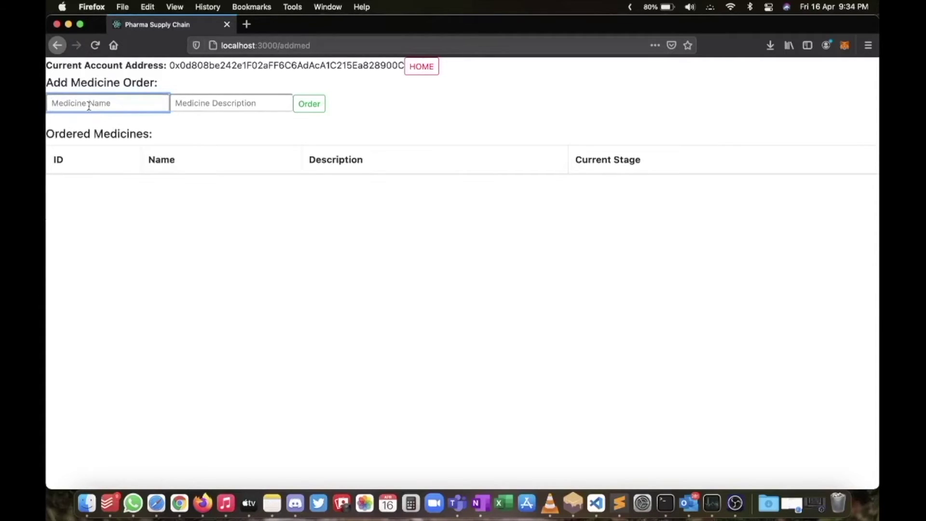
type("Paracetamol")
left_click(191, 97)
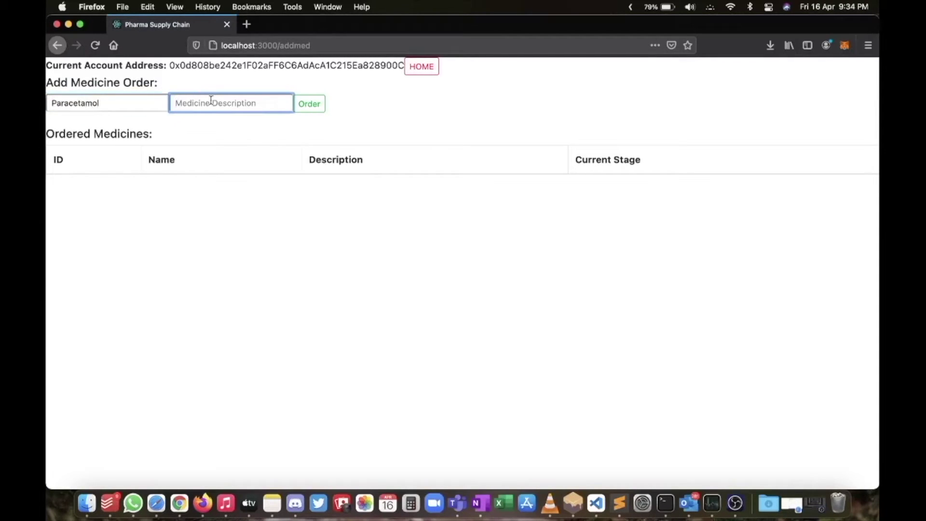
type("Cold")
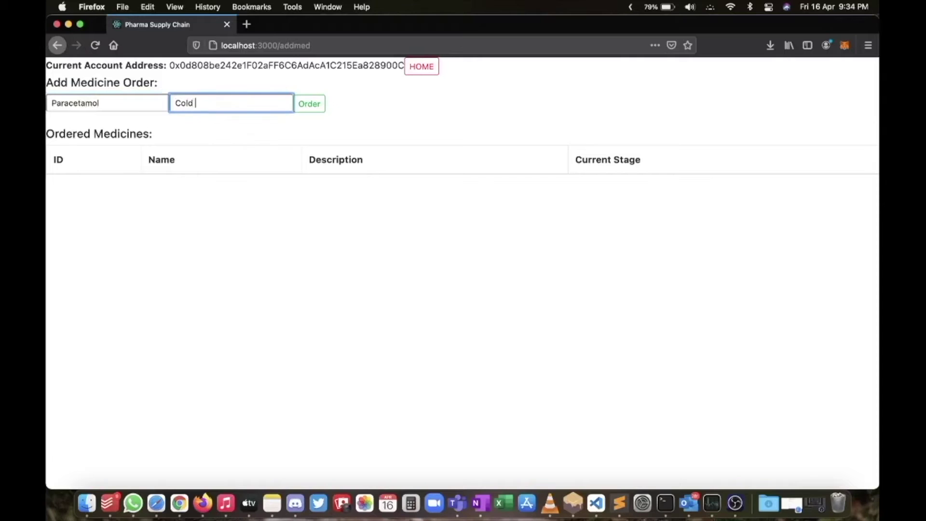
type(" Medicine")
Check the active MetaMask account, submit the Paracetamol order, confirm its transaction and review the medicine's current stage.
left_click(845, 45)
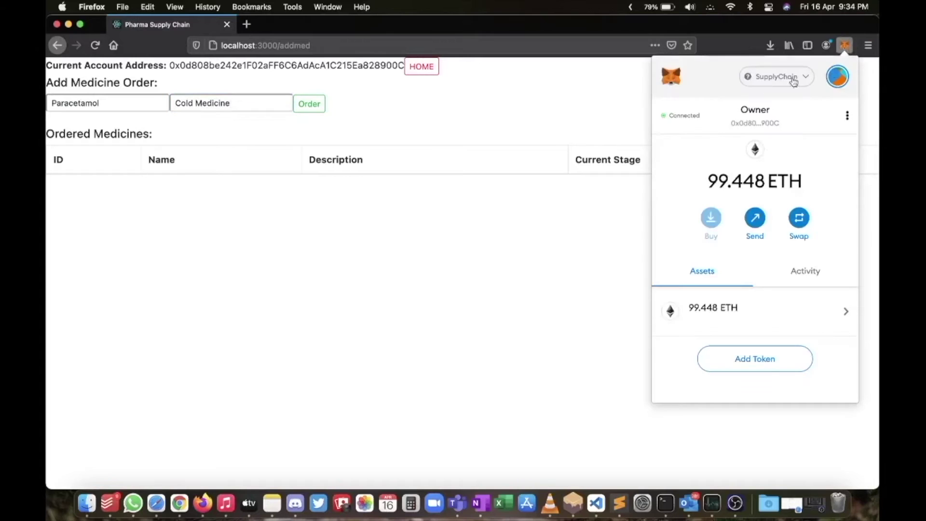
left_click(563, 92)
left_click(321, 108)
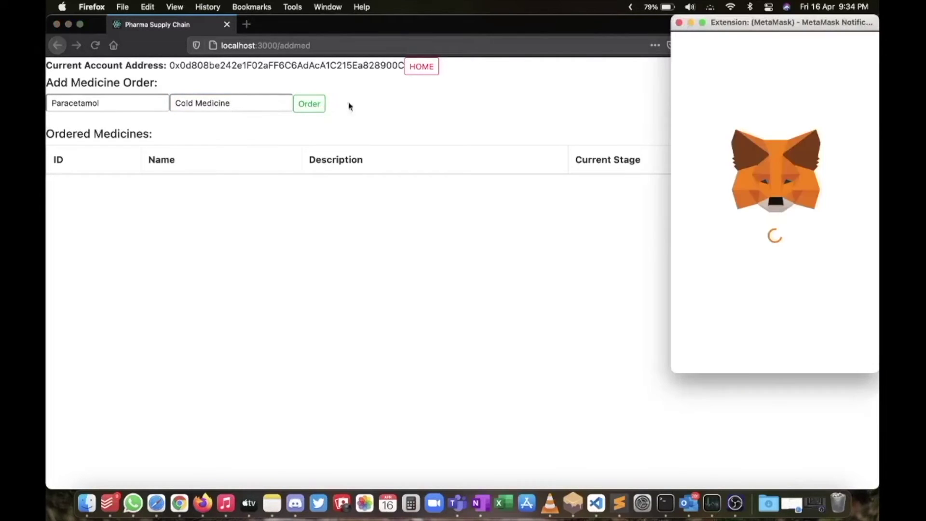
left_click(823, 353)
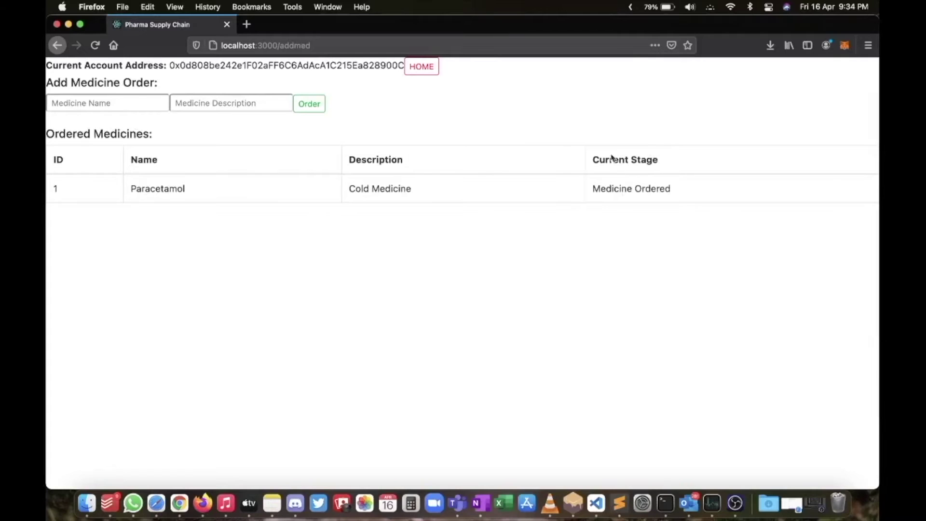
triple_click(662, 189)
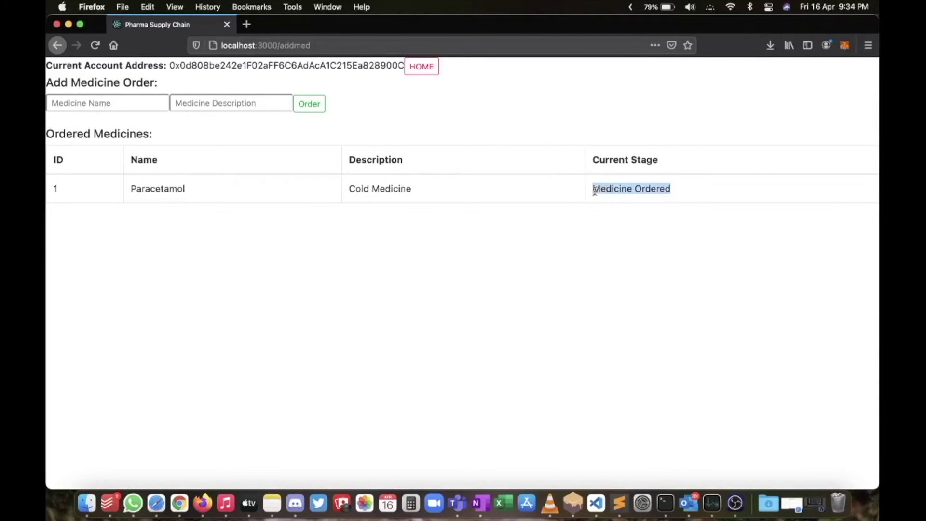
left_click(699, 190)
Switch the active MetaMask account from Owner to Manufacturer 2.
left_click(845, 45)
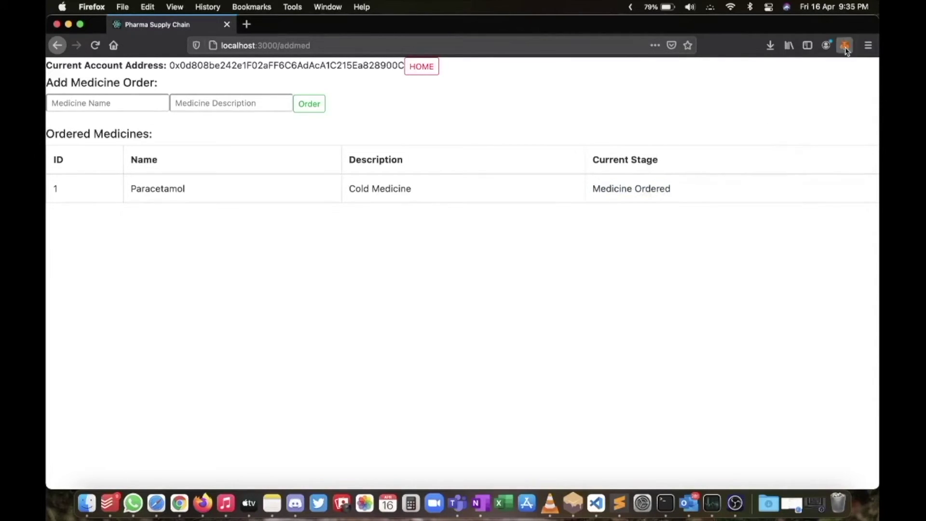
left_click(843, 82)
scroll(749, 207, "down", 3)
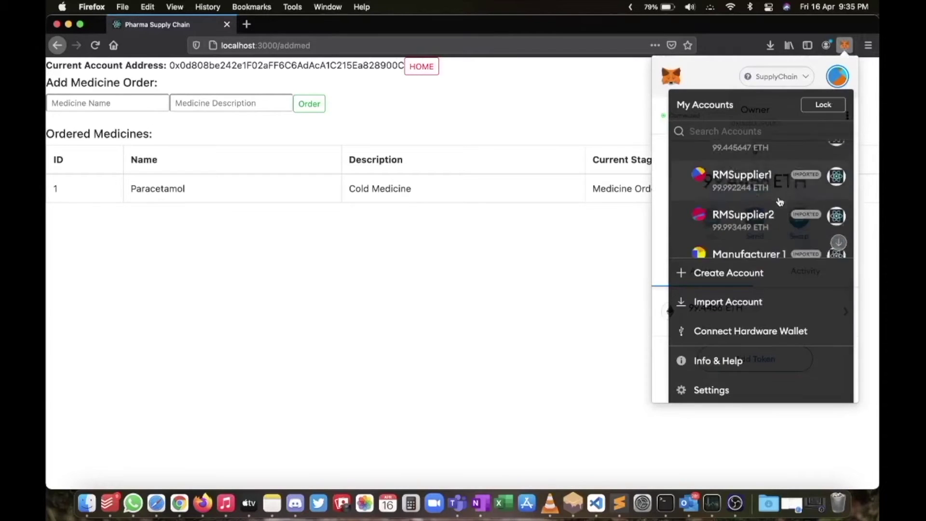
left_click(749, 211)
left_click(561, 285)
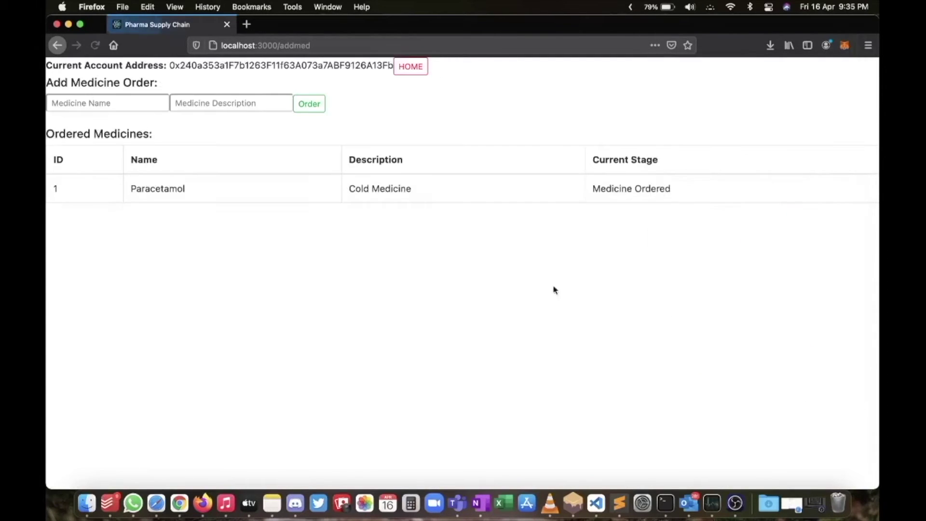
Try to order a medicine named jfnfd with description djwdn from the Manufacturer 2 account, closing the transaction request and the alert.
left_click(142, 100)
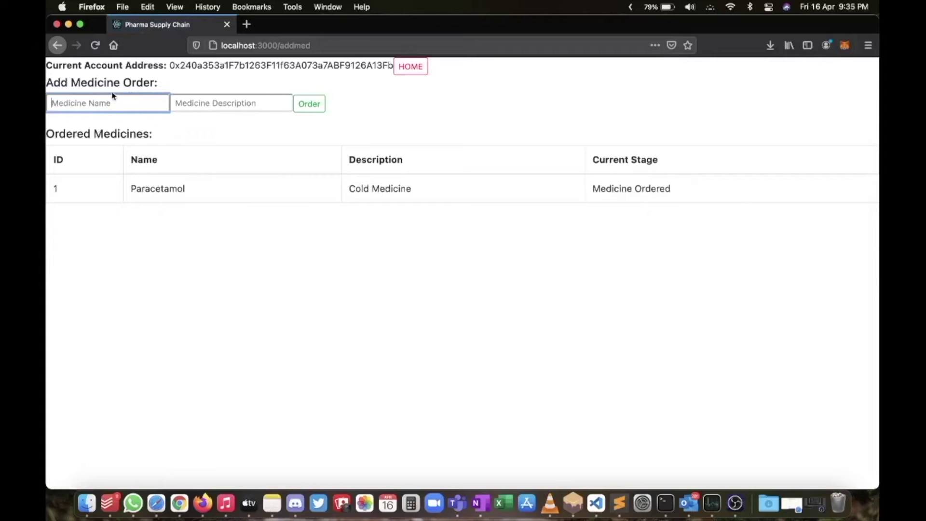
type("jfnfd")
left_click(242, 102)
type("djwdn")
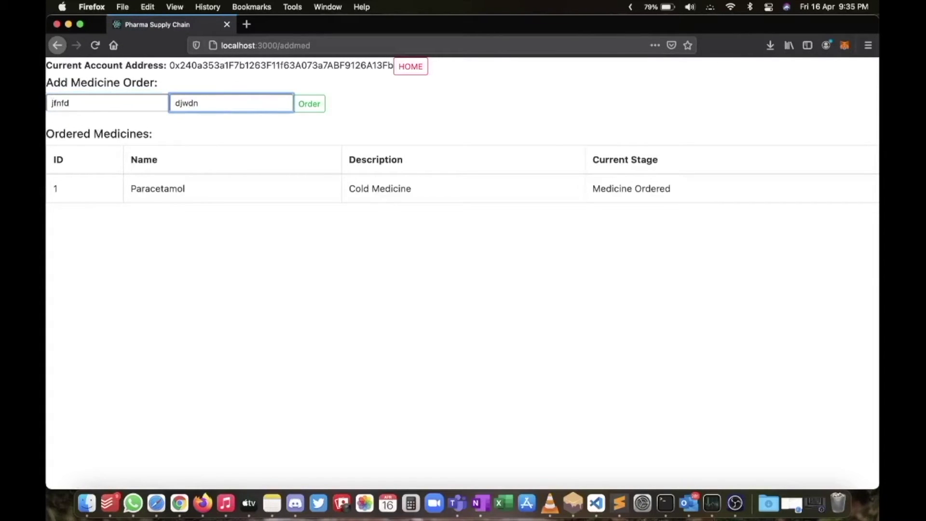
left_click(314, 106)
scroll(738, 333, "down", 2)
left_click(721, 352)
left_click(499, 243)
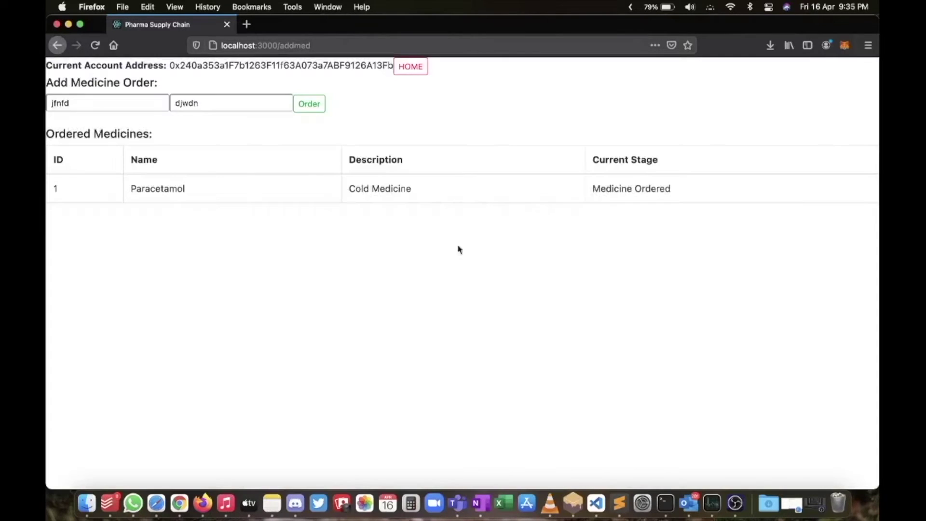
Return to the home page, open the supply chain control page and review its five processing steps.
left_click(414, 68)
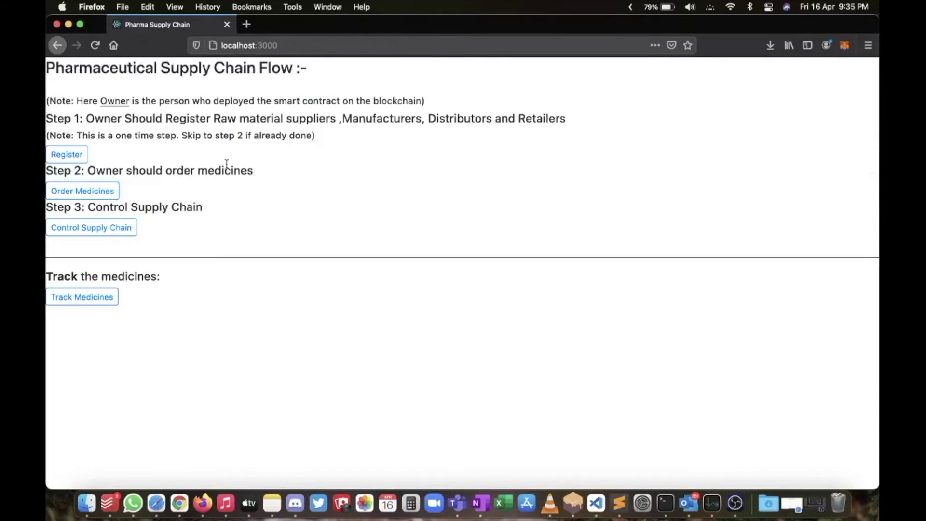
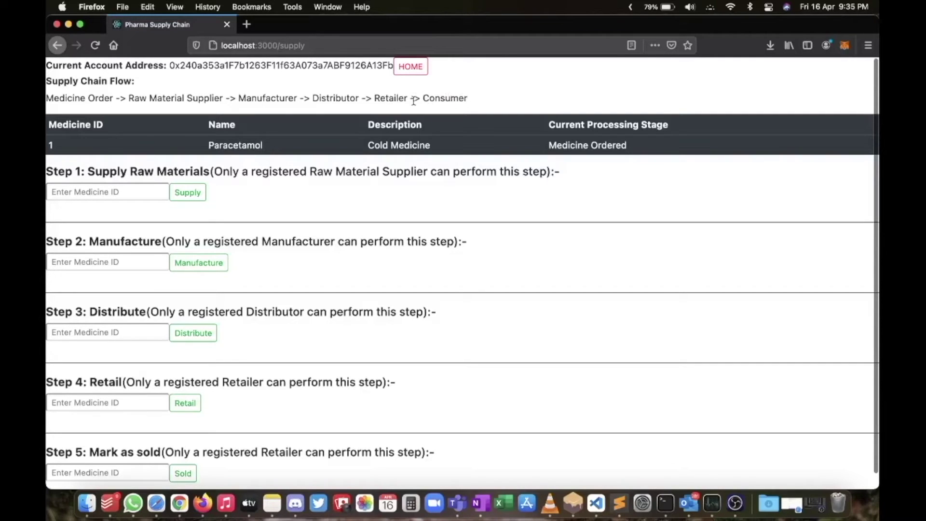
scroll(224, 198, "down", 1)
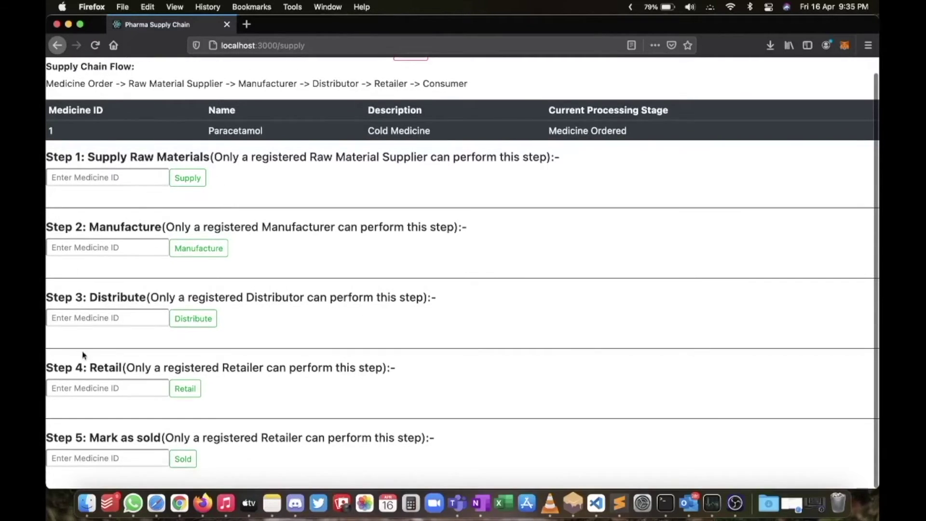
scroll(176, 178, "up", 1)
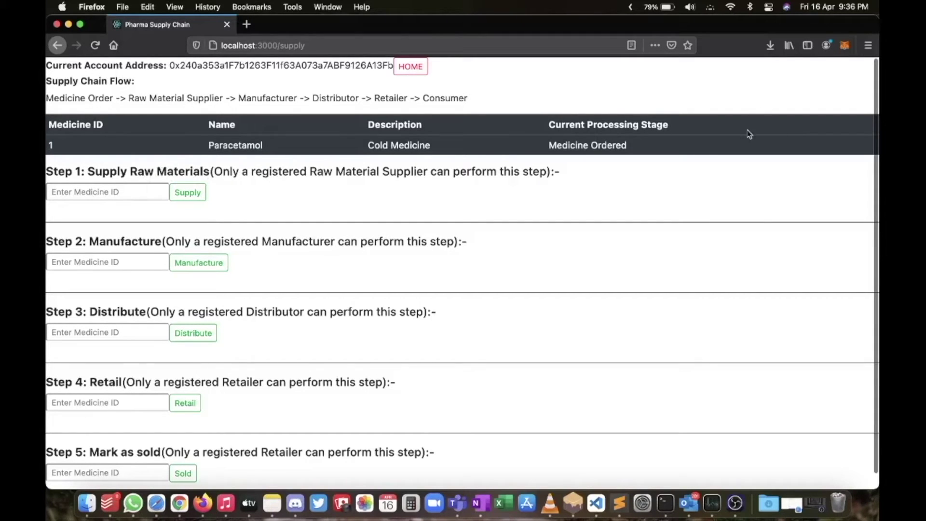
Look through the MetaMask accounts and switch the active one from Manufacturer 2 to Owner.
left_click(844, 45)
left_click(838, 76)
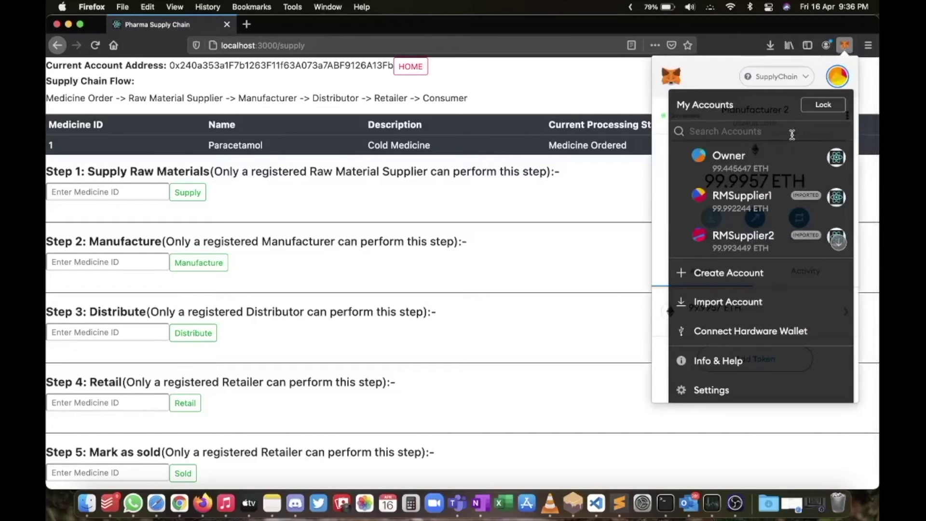
scroll(756, 227, "down", 2)
scroll(757, 226, "up", 1)
scroll(756, 227, "down", 2)
scroll(757, 217, "up", 2)
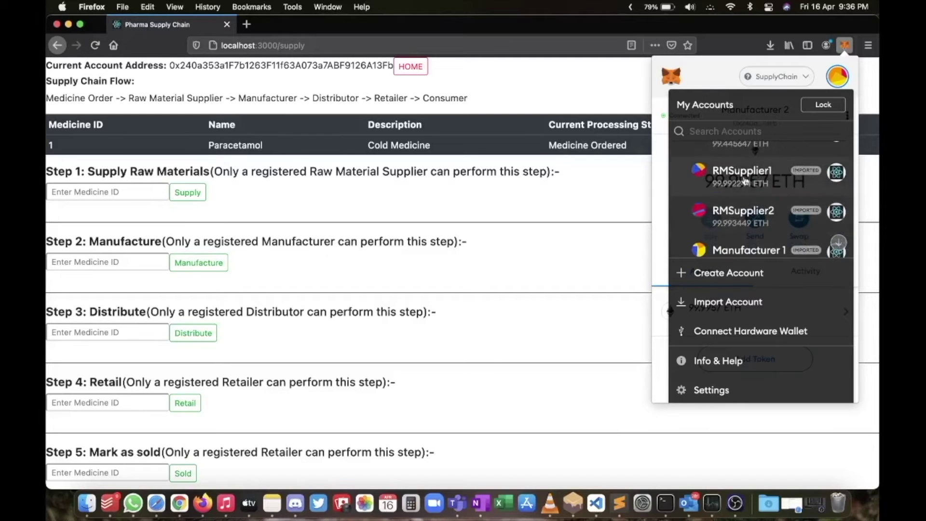
scroll(747, 183, "up", 1)
left_click(750, 169)
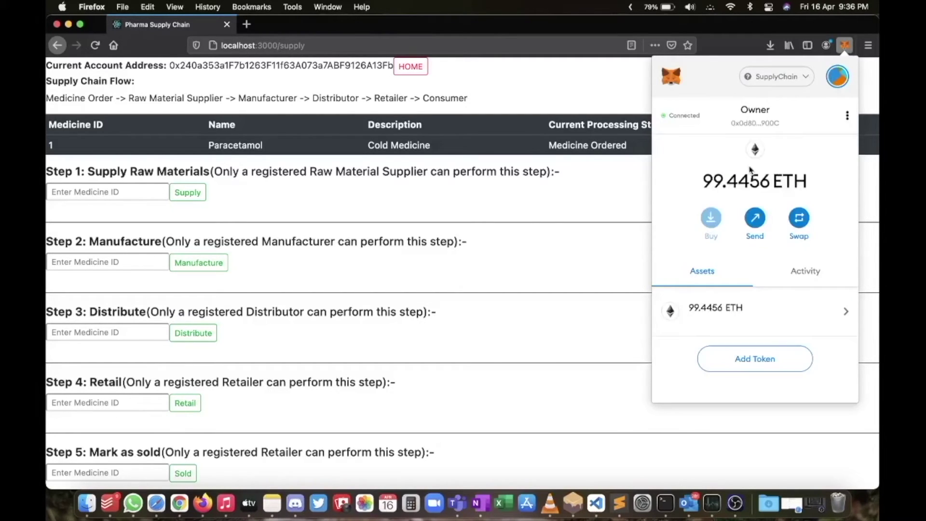
left_click(525, 221)
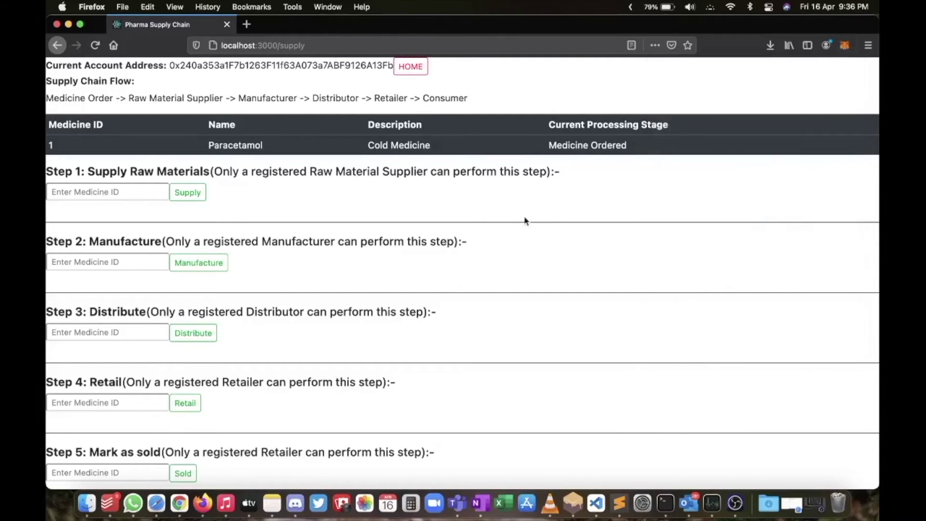
Try to supply raw materials for medicine ID 1 from the Owner account, dismiss the alert and clear the entered ID.
left_click(142, 196)
type("1")
left_click(187, 192)
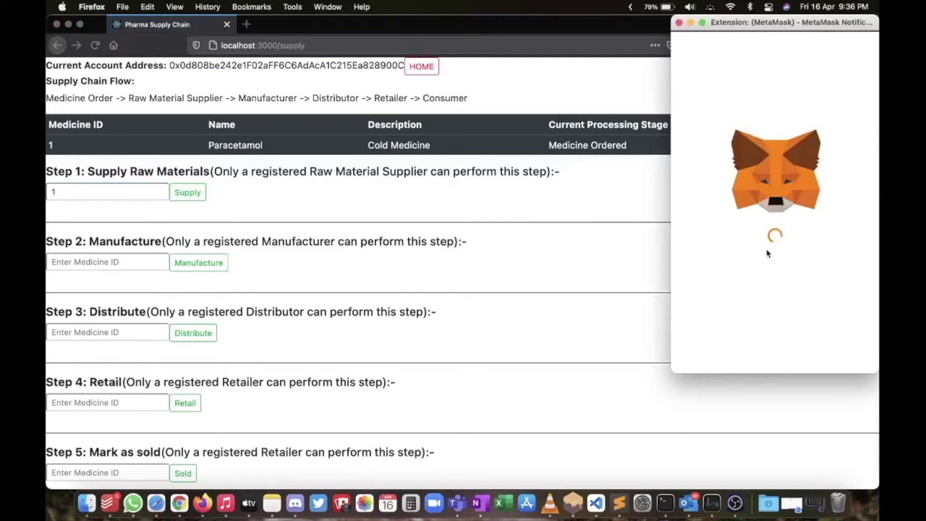
left_click(764, 368)
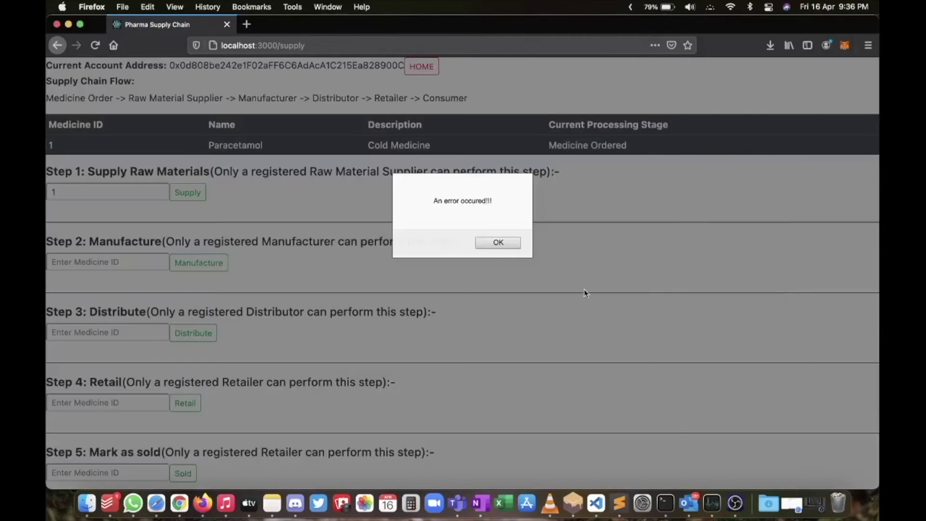
left_click(502, 242)
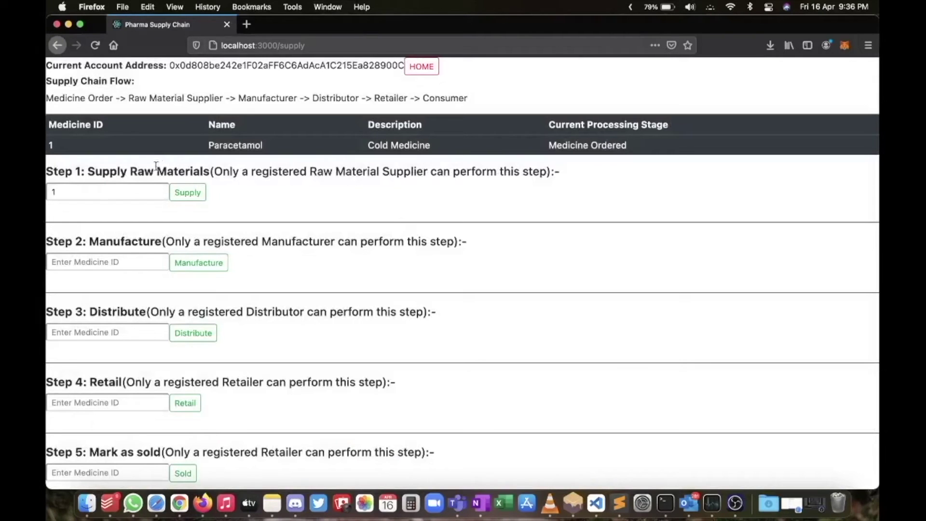
left_click(105, 192)
key("BackSpace")
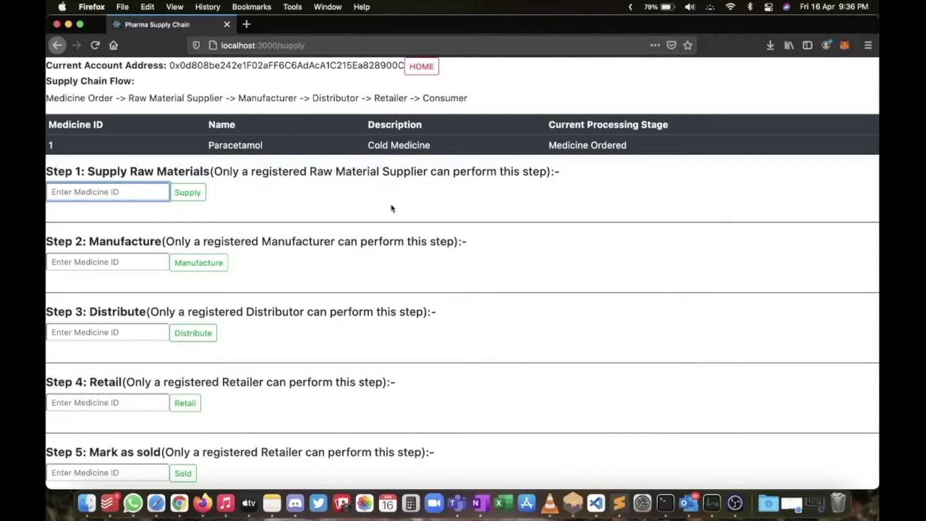
Switch the active MetaMask account from Owner to RMSupplier1.
left_click(844, 46)
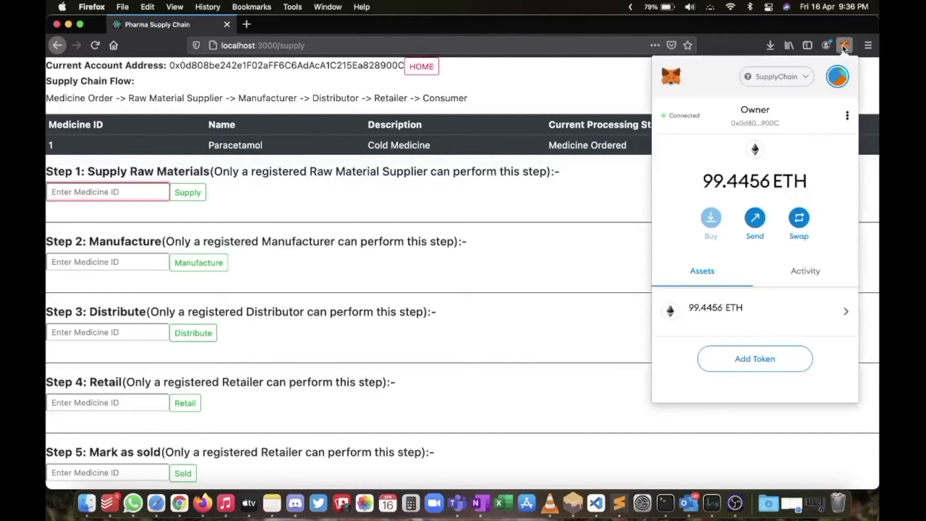
left_click(838, 77)
scroll(738, 193, "down", 2)
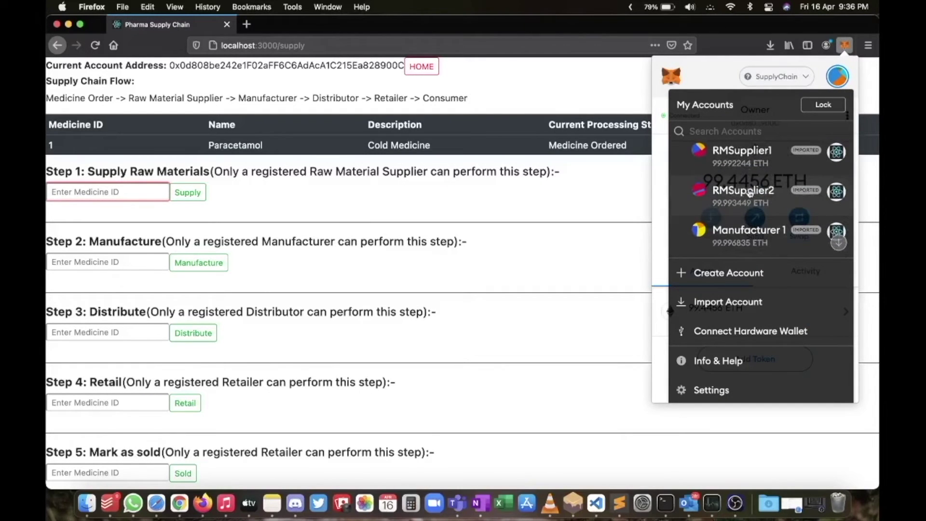
left_click(729, 160)
left_click(508, 253)
Check that RMSupplier1 is the active account, supply raw materials for medicine ID 1 and confirm the transaction.
left_click(117, 192)
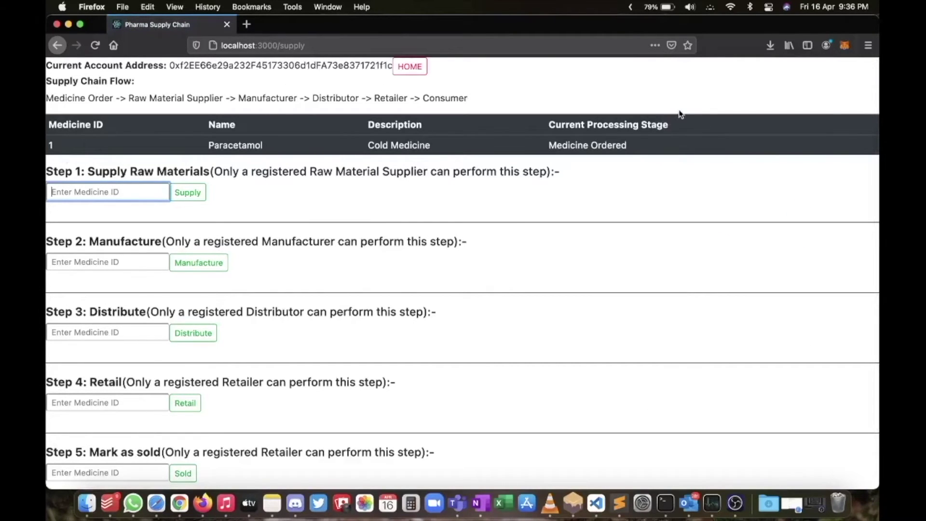
left_click(845, 46)
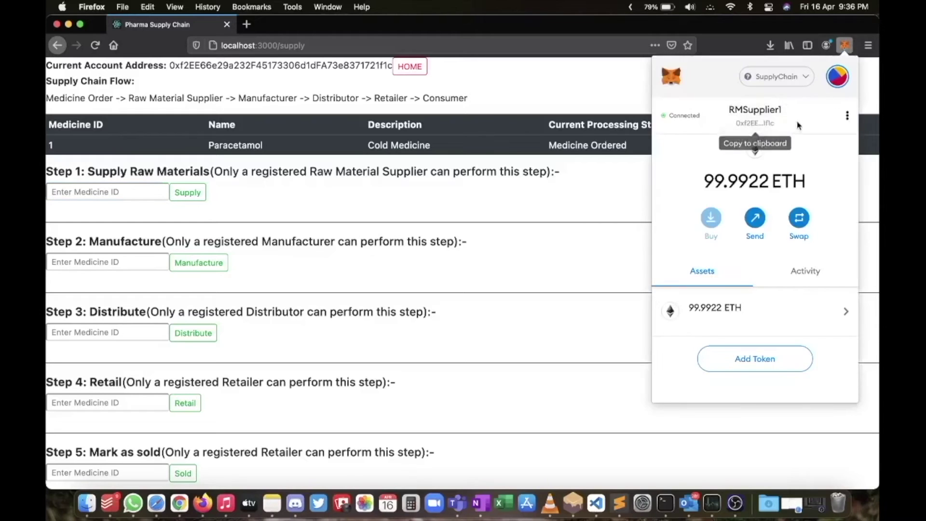
left_click(177, 205)
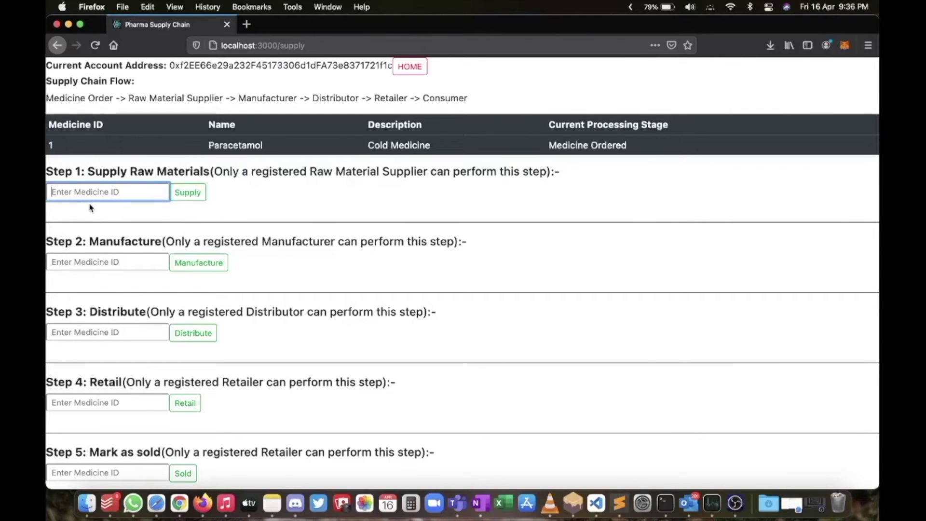
type("1")
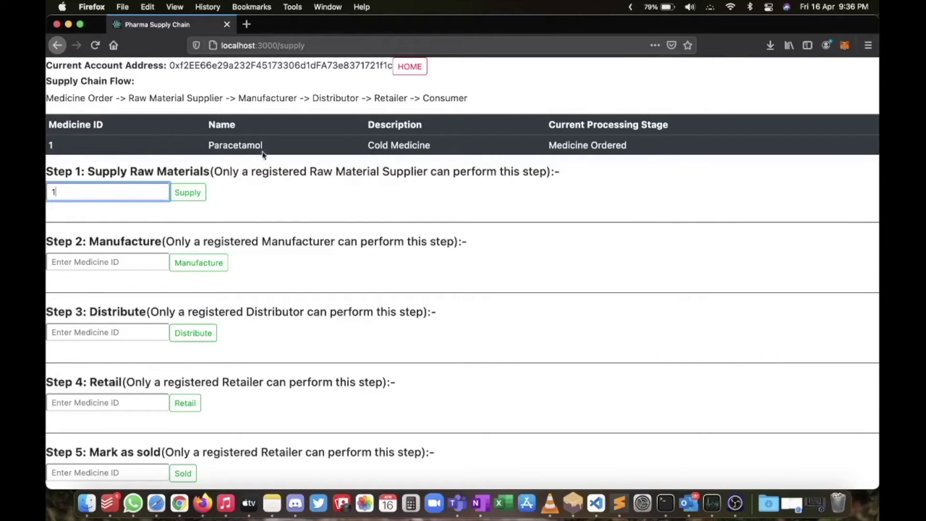
left_click(187, 192)
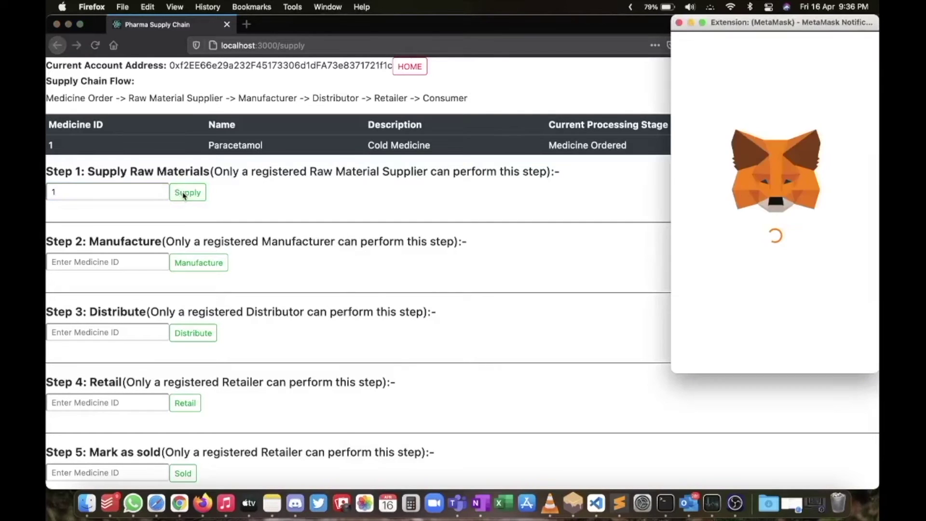
left_click(824, 350)
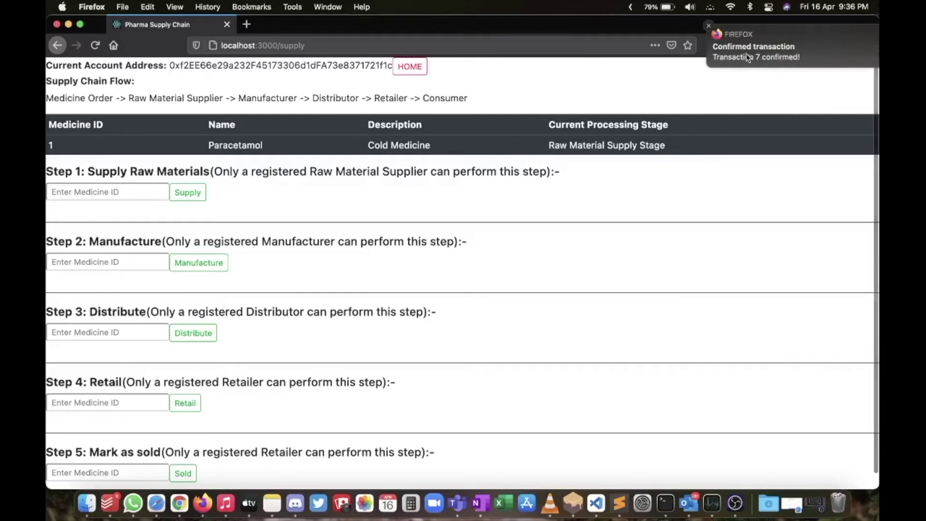
Check the medicine's current processing stage and switch the active MetaMask account from RMSupplier1 to Manufacturer 2.
left_click_drag(544, 147, 673, 146)
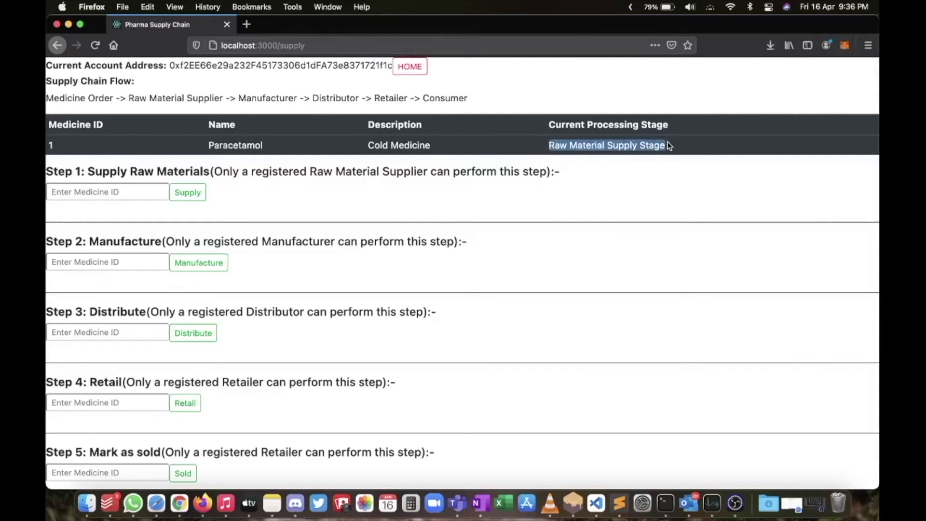
left_click(624, 173)
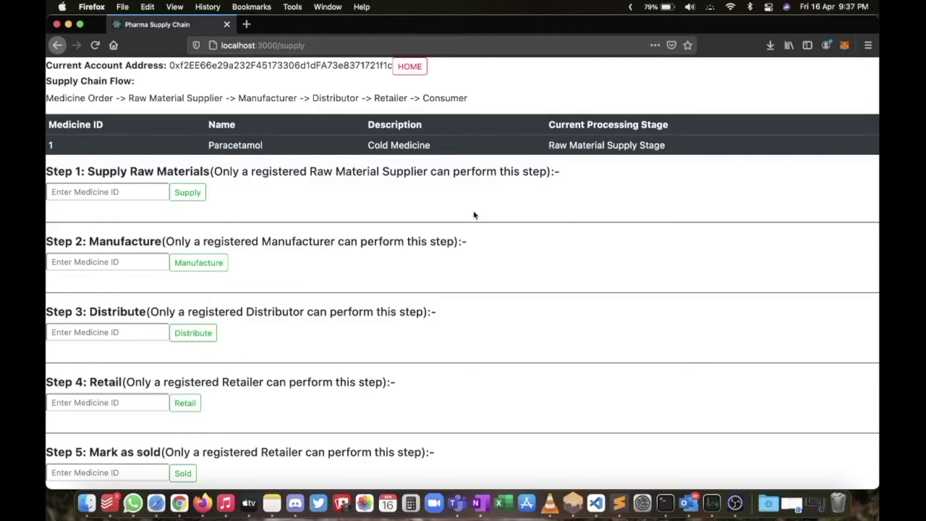
left_click(843, 48)
left_click(838, 77)
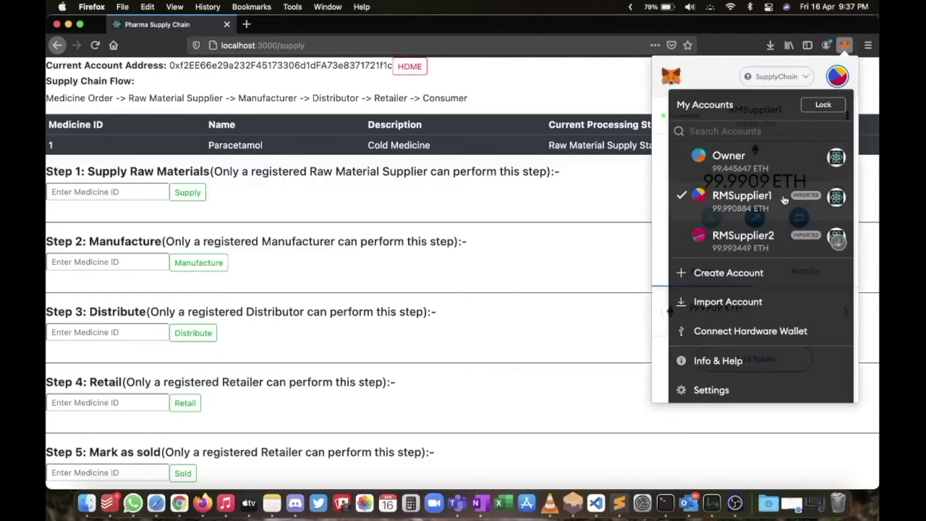
scroll(785, 201, "down", 4)
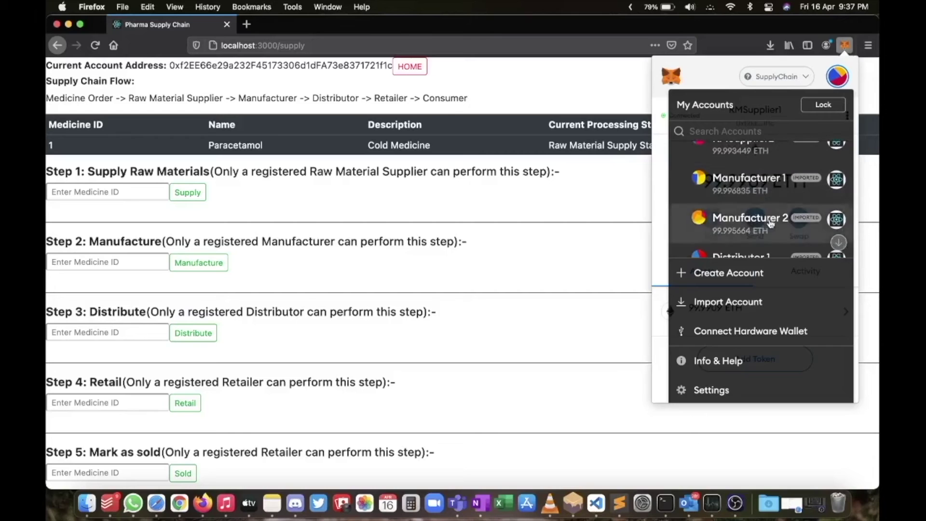
left_click(770, 223)
left_click(526, 212)
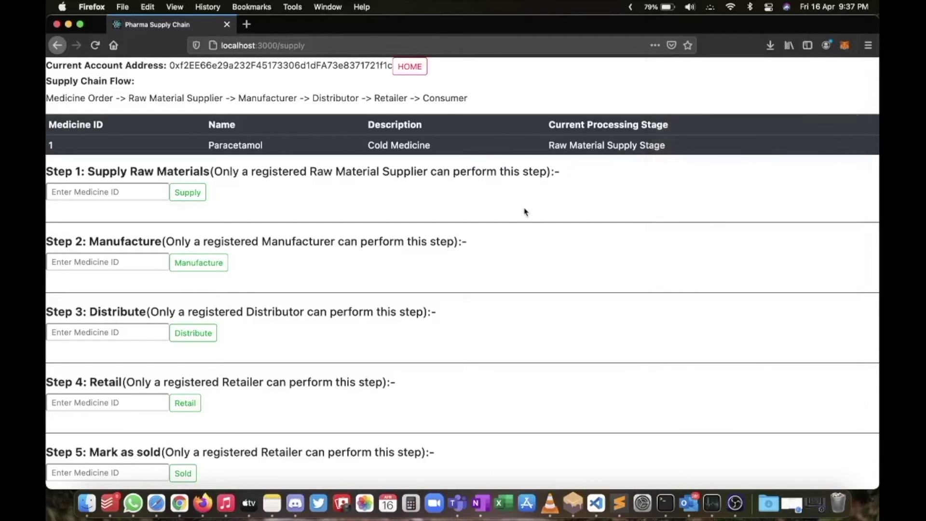
Manufacture medicine ID 1 with a confirmed transaction, and check its current stage against the supply chain flow.
left_click(131, 261)
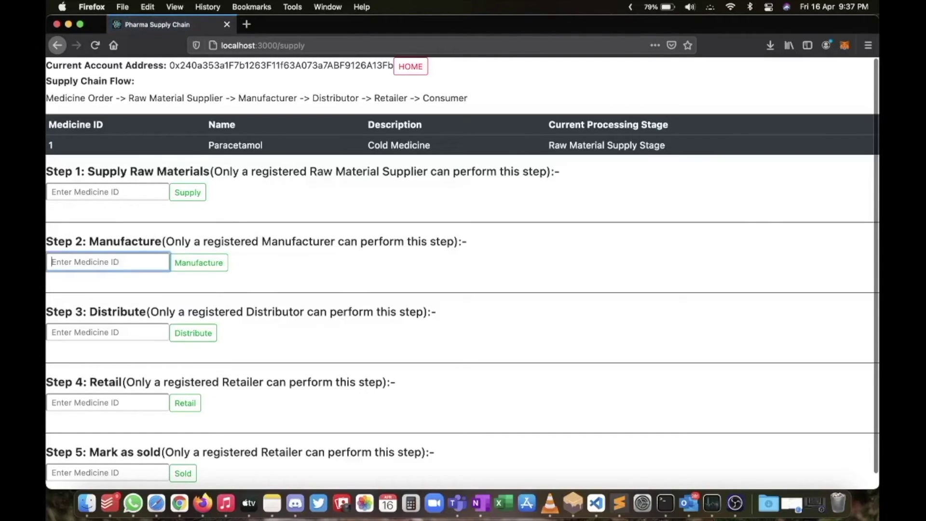
type("1")
left_click(198, 265)
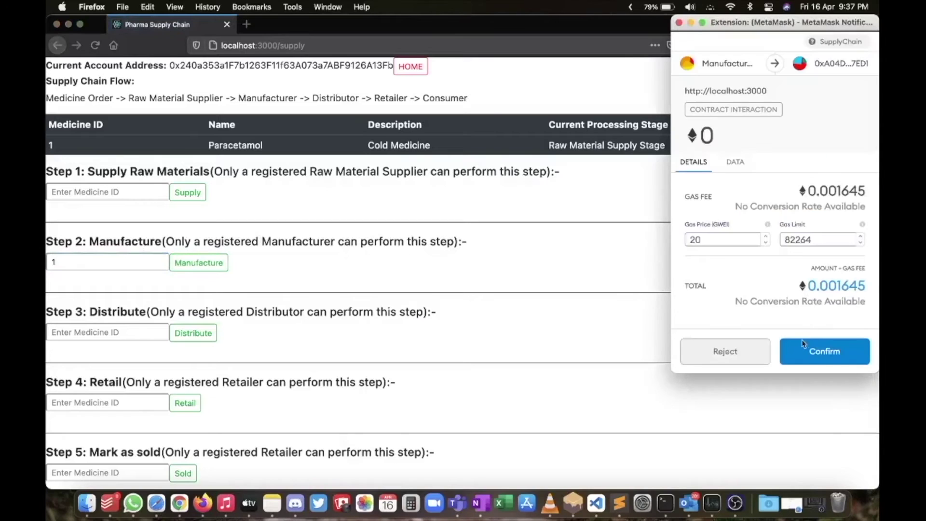
left_click(803, 344)
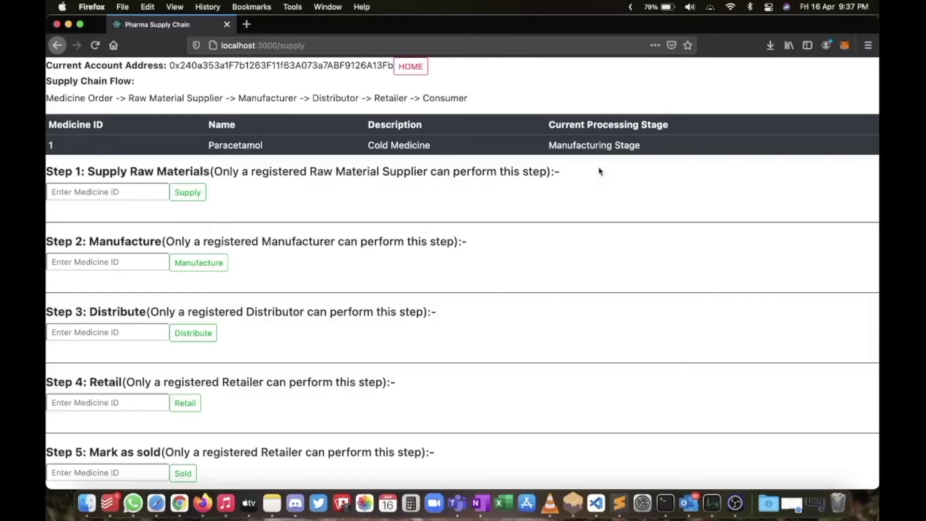
left_click_drag(549, 145, 661, 141)
left_click(662, 144)
left_click_drag(311, 98, 363, 99)
left_click(299, 104)
Switch the active MetaMask account from Manufacturer 2 to Retailer 1.
left_click(844, 45)
left_click(835, 77)
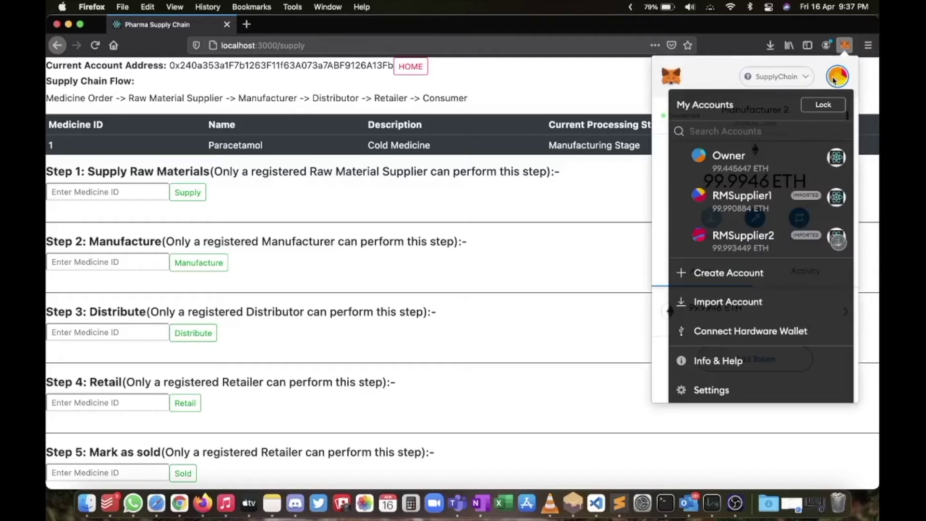
scroll(771, 205, "down", 5)
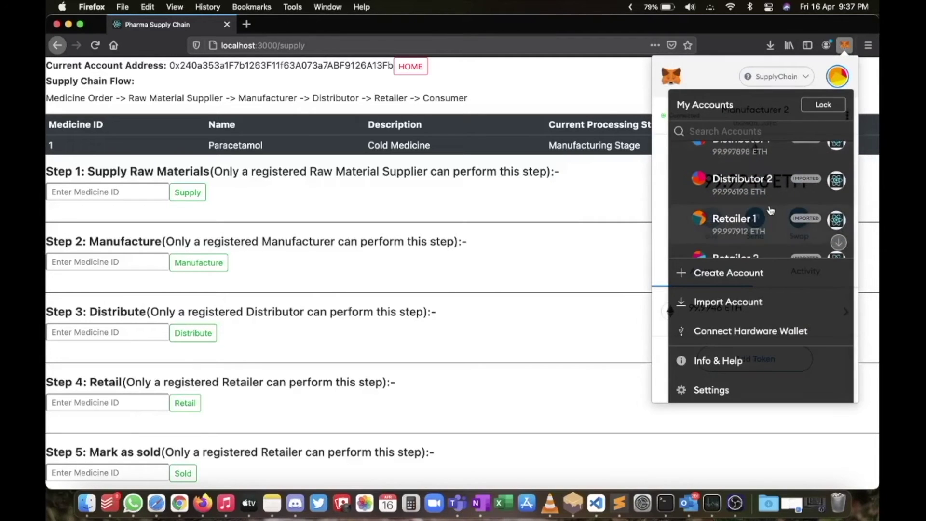
left_click(772, 211)
left_click(475, 292)
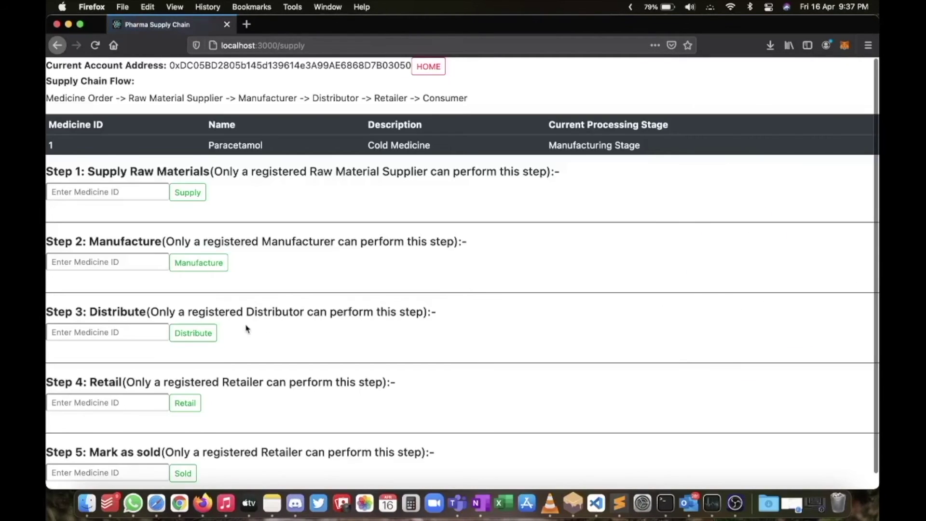
Try to retail medicine ID 1 ahead of distribution from the Retailer 1 account and reject the transaction.
left_click(138, 403)
type("1")
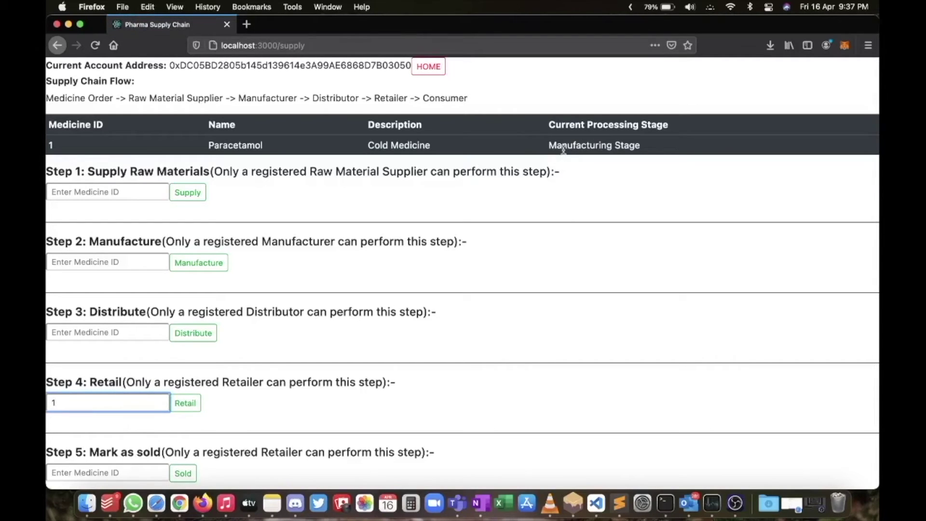
left_click(185, 402)
scroll(767, 328, "down", 1)
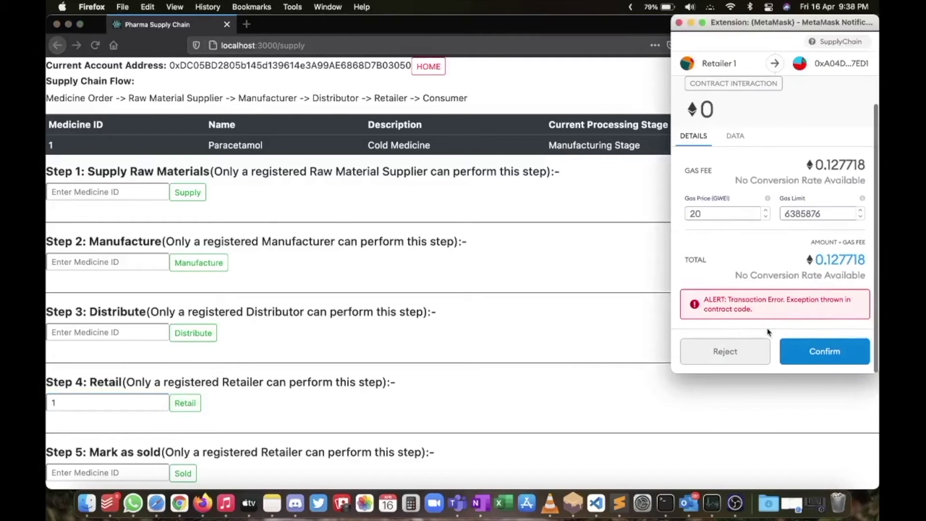
left_click(724, 352)
left_click(497, 242)
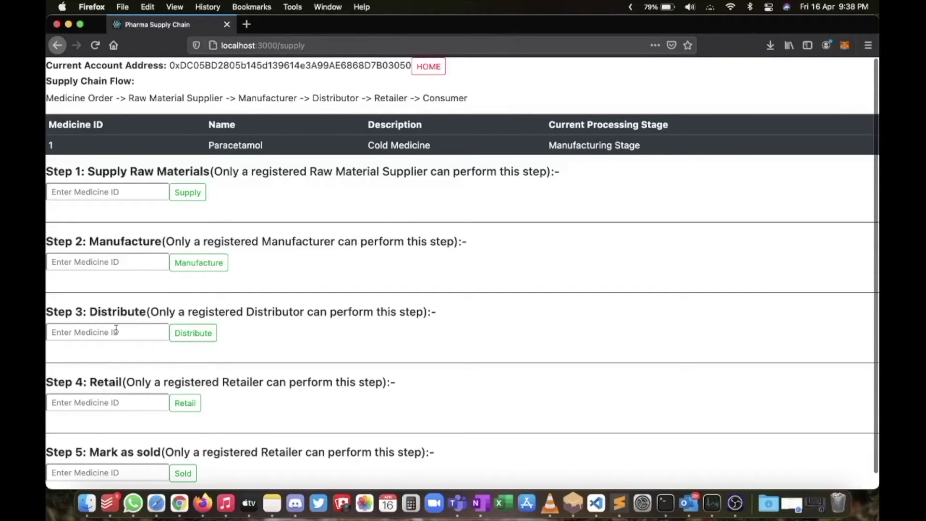
Switch the active MetaMask account from Retailer 1 to Distributor 2.
left_click(845, 45)
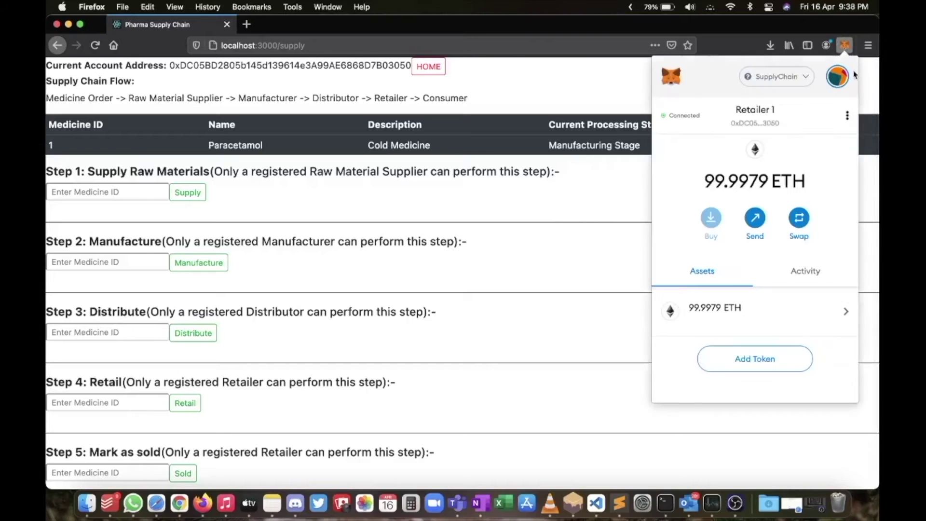
left_click(837, 76)
scroll(776, 214, "down", 5)
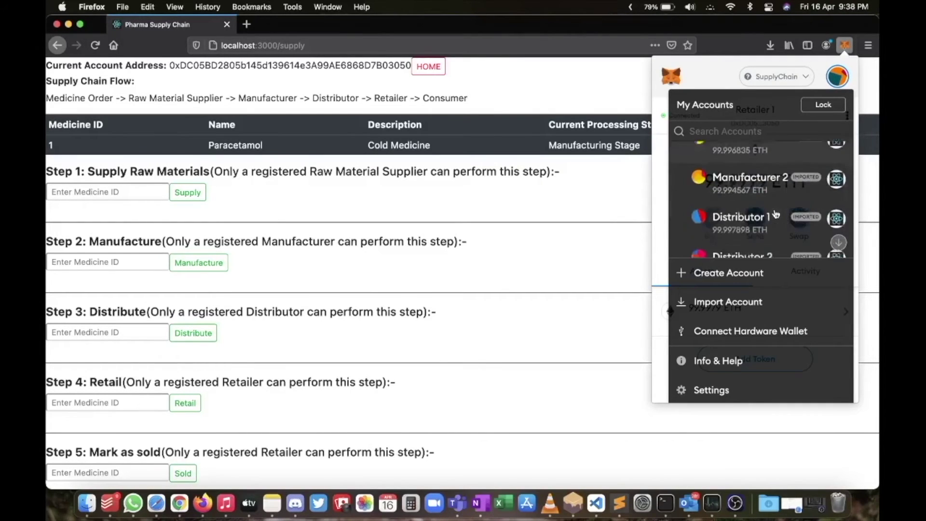
scroll(776, 215, "down", 2)
left_click(732, 182)
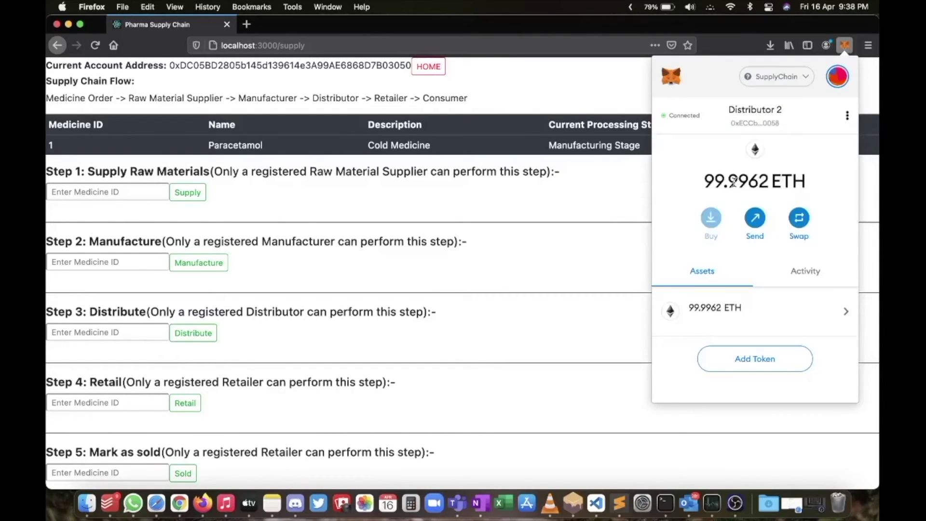
left_click(458, 314)
Distribute medicine ID 1 with a confirmed transaction and check its current processing stage.
left_click(139, 332)
type("1")
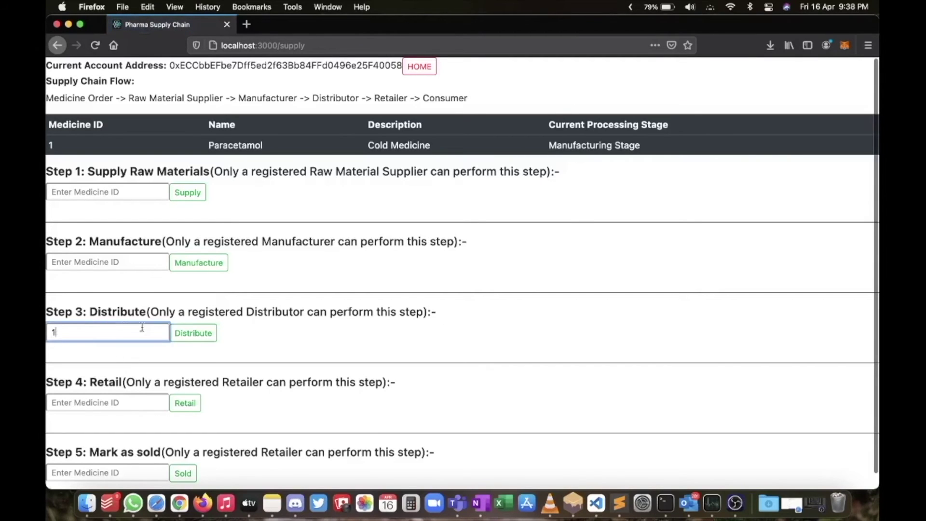
left_click(194, 336)
left_click(822, 354)
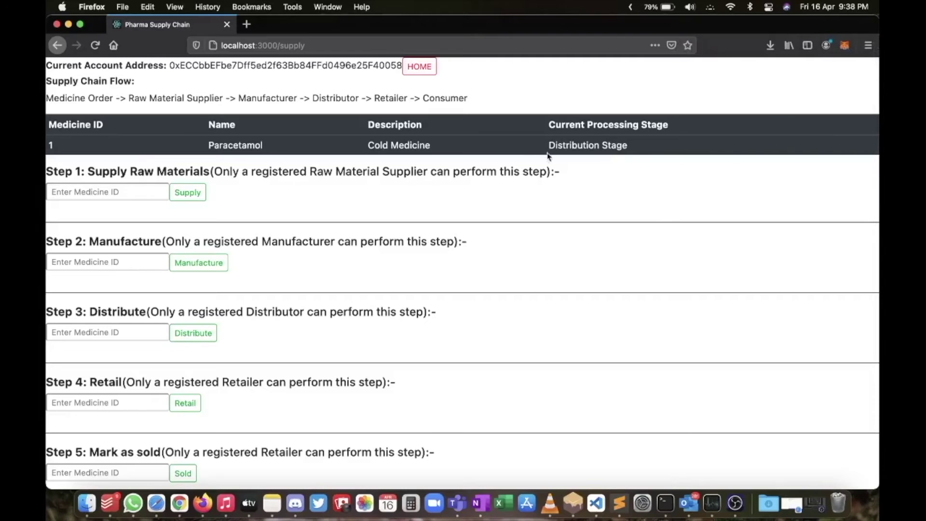
right_click(550, 144)
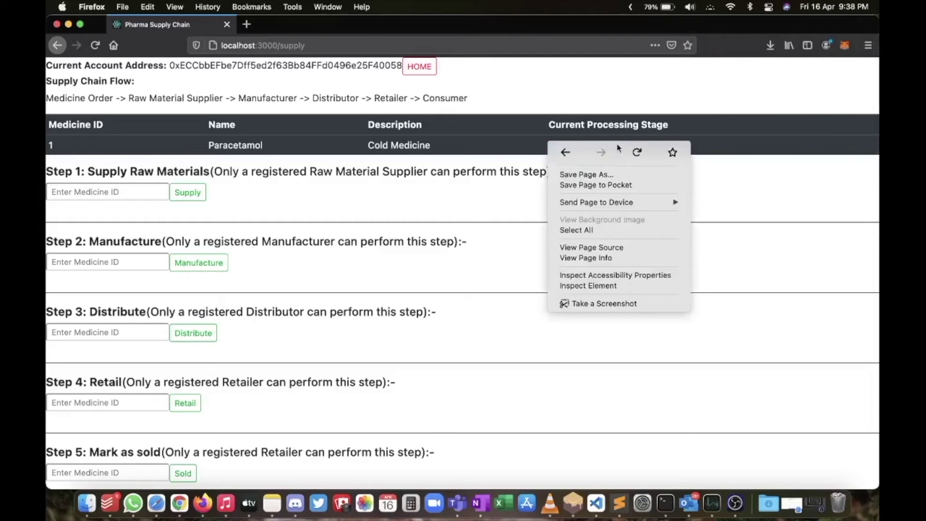
left_click(698, 131)
left_click_drag(627, 144, 548, 146)
left_click(686, 147)
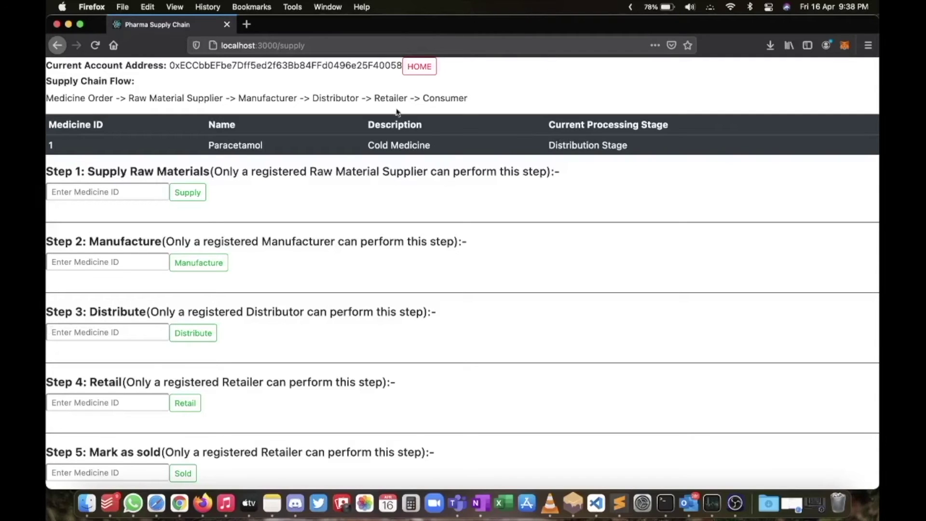
Go to the medicine tracking page, check the listed processing stage and track medicine ID 1.
left_click(420, 68)
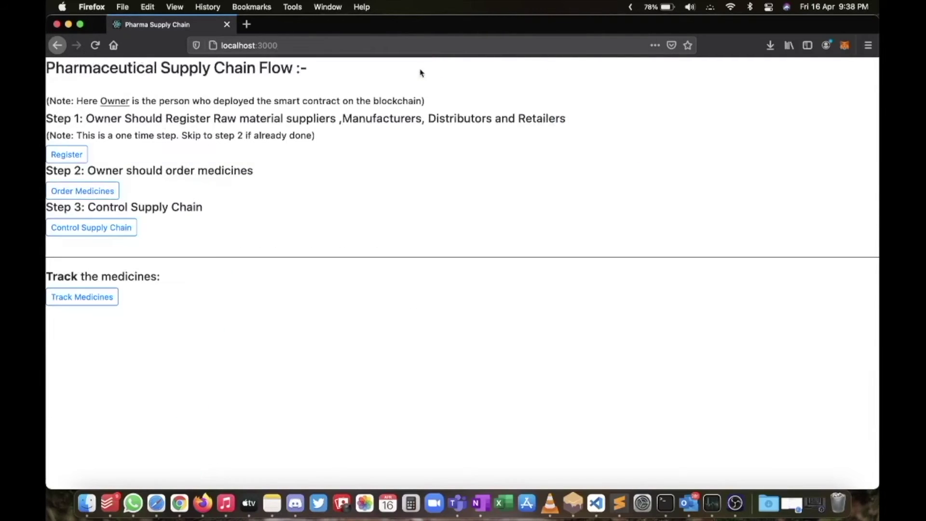
left_click(93, 299)
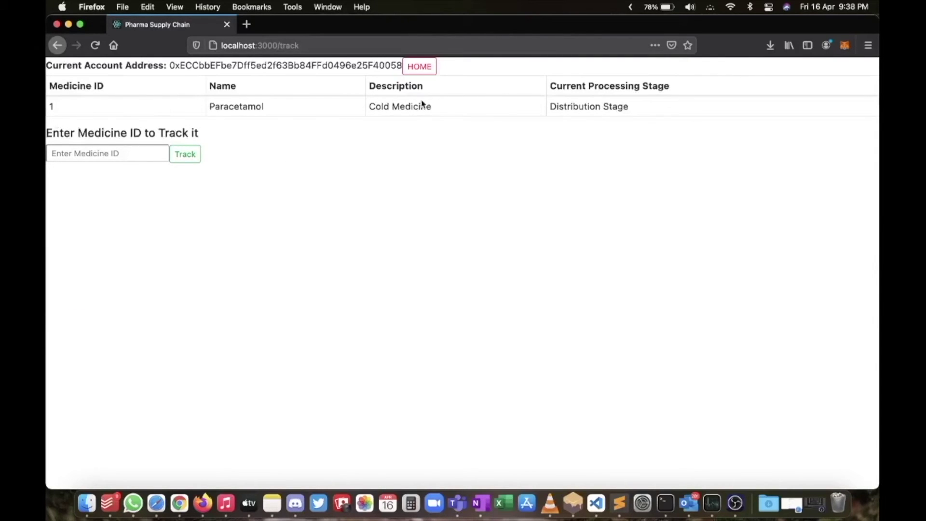
left_click_drag(549, 107, 634, 116)
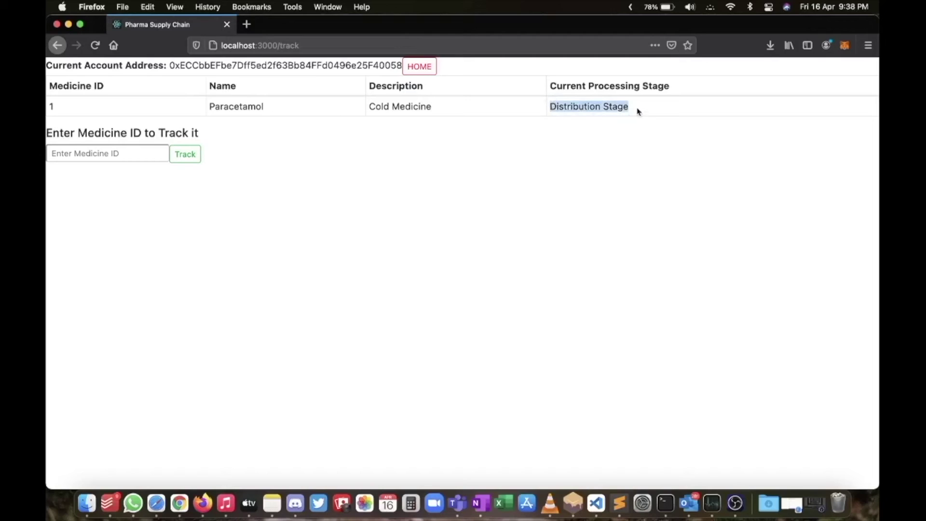
left_click(636, 110)
left_click(137, 150)
type("1")
left_click(192, 155)
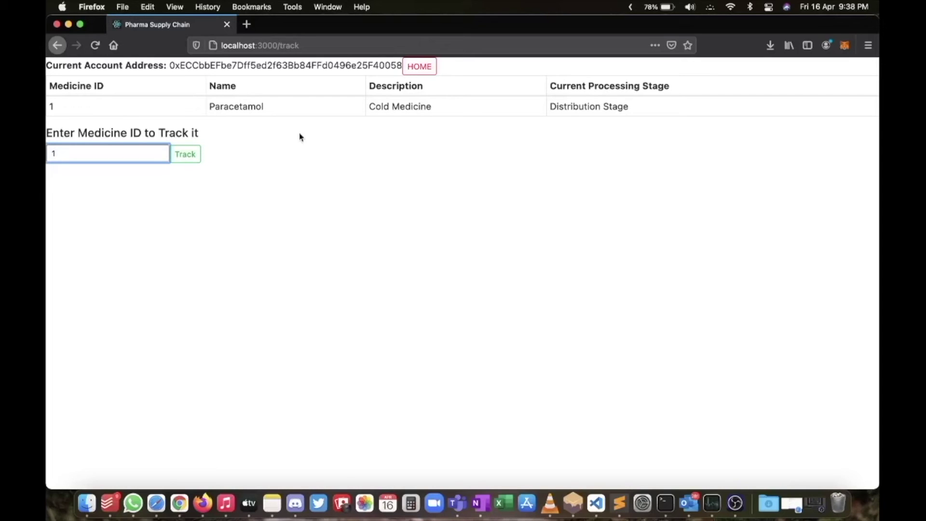
left_click(188, 160)
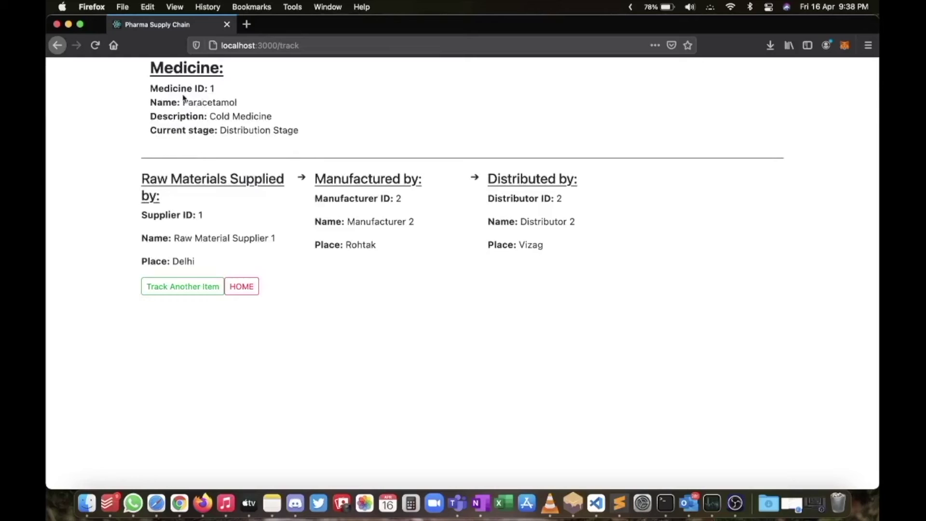
Examine the tracked medicine's details and current stage, along with its raw material supplier, manufacturer and distributor.
left_click_drag(152, 88, 304, 130)
left_click(304, 130)
left_click_drag(218, 129, 331, 145)
left_click(333, 145)
left_click_drag(139, 182, 215, 200)
left_click_drag(177, 238, 261, 240)
left_click(261, 240)
left_click_drag(359, 218, 420, 222)
left_click(492, 200)
left_click_drag(517, 219, 571, 221)
left_click(569, 221)
Return to the home page and reopen the supply chain control page.
left_click(241, 286)
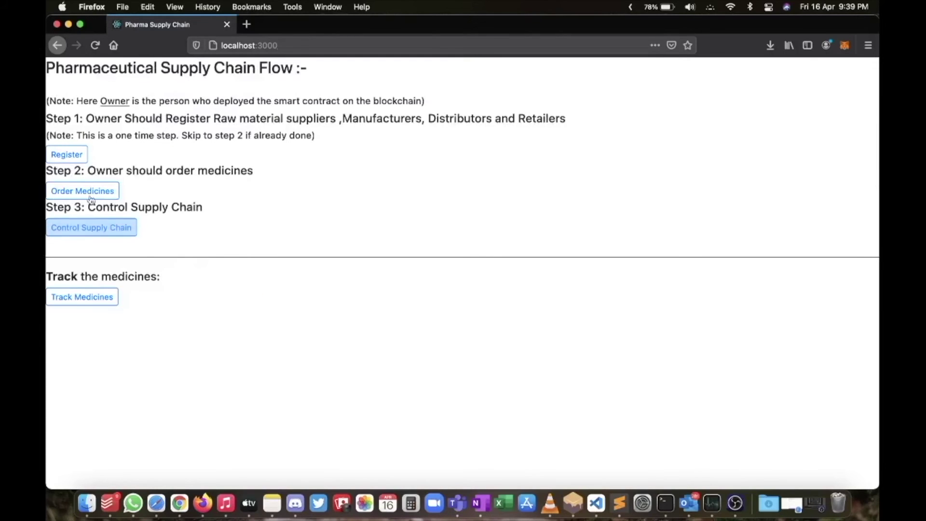
left_click(100, 228)
scroll(347, 233, "down", 1)
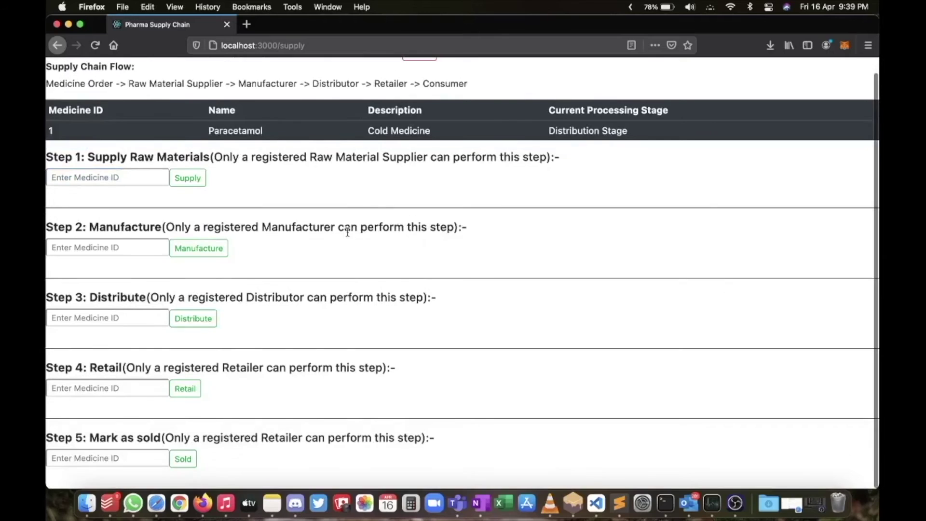
scroll(348, 232, "up", 1)
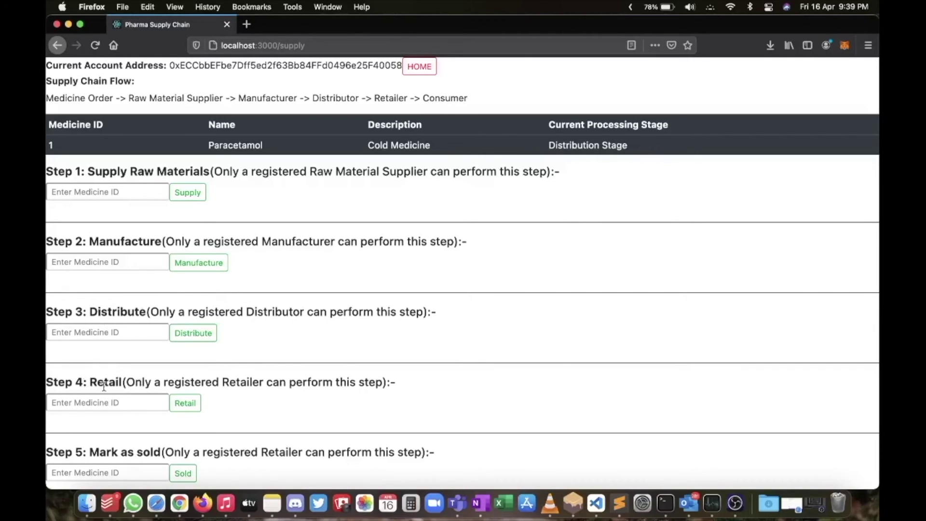
Switch the active MetaMask account from Distributor 2 to Retailer 1.
left_click(845, 44)
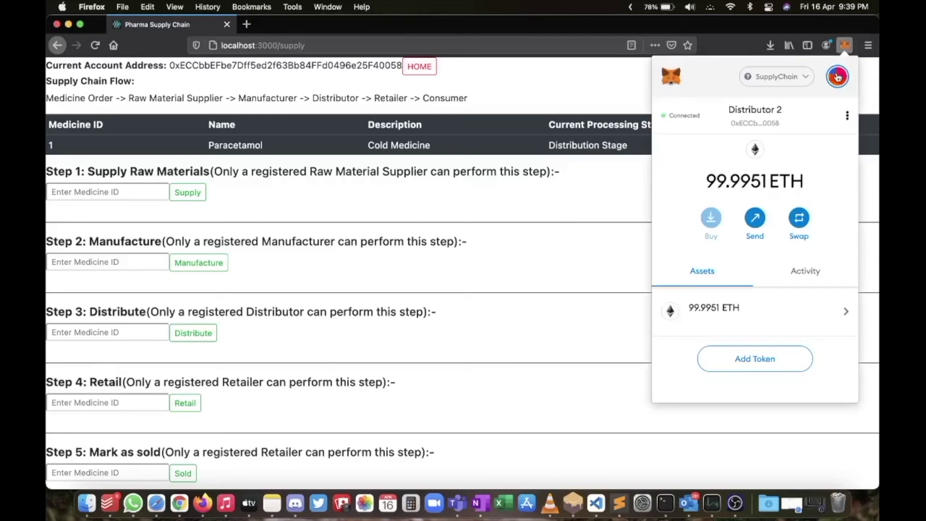
left_click(838, 76)
scroll(796, 158, "down", 6)
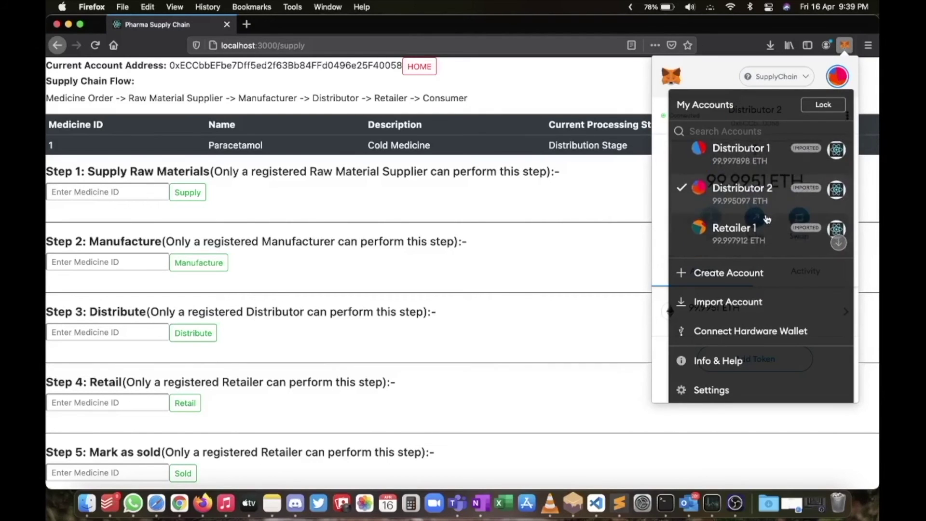
left_click(731, 186)
left_click(507, 283)
Retail medicine ID 1 with a confirmed transaction and check its current processing stage.
left_click(125, 403)
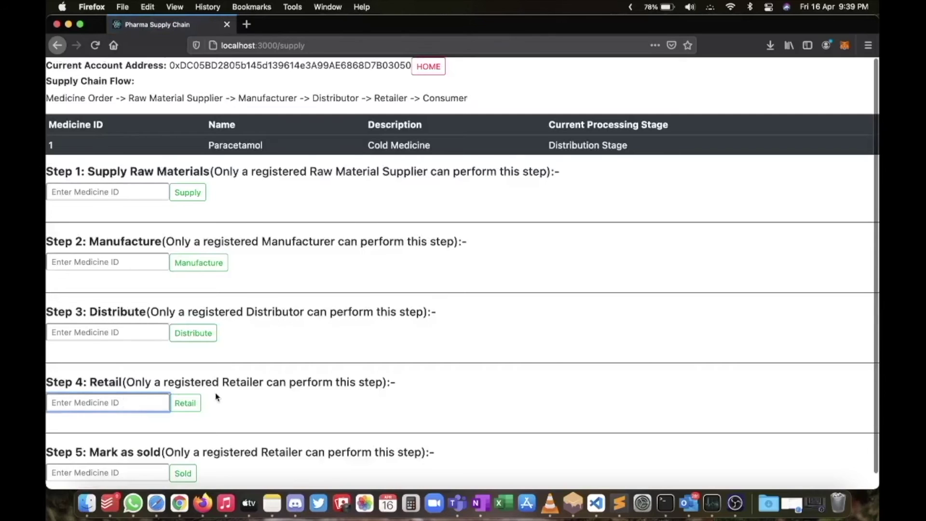
scroll(216, 396, "down", 1)
type("1")
left_click(187, 388)
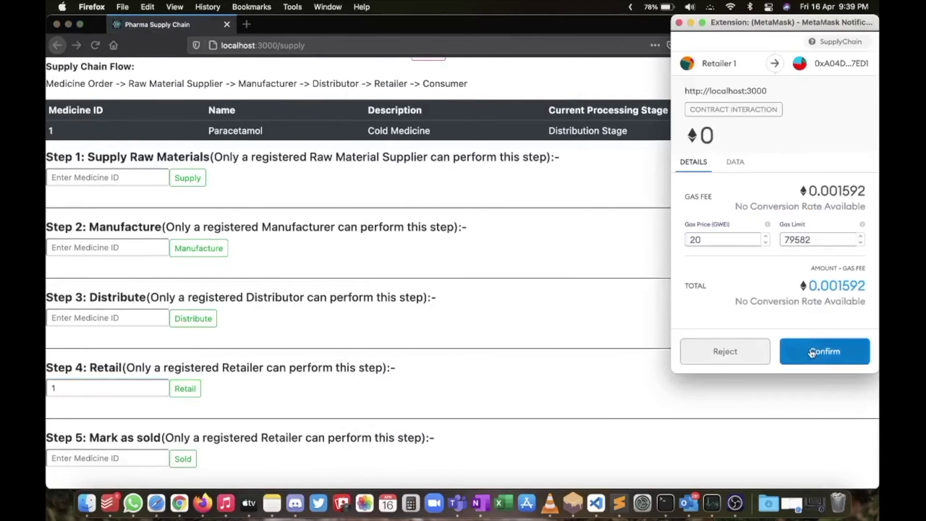
left_click(812, 353)
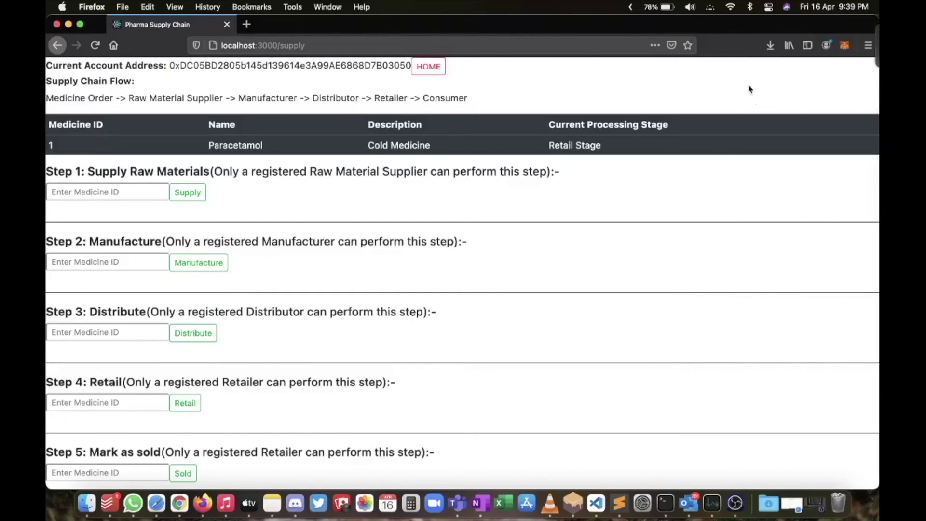
left_click_drag(603, 145, 548, 144)
scroll(164, 427, "down", 1)
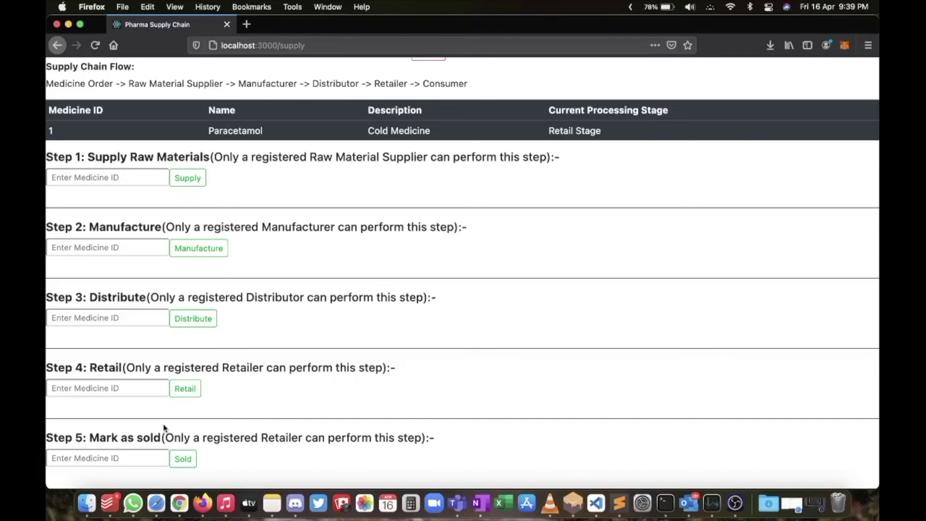
Switch the active MetaMask account from Retailer 1 to Retailer 2.
left_click(110, 458)
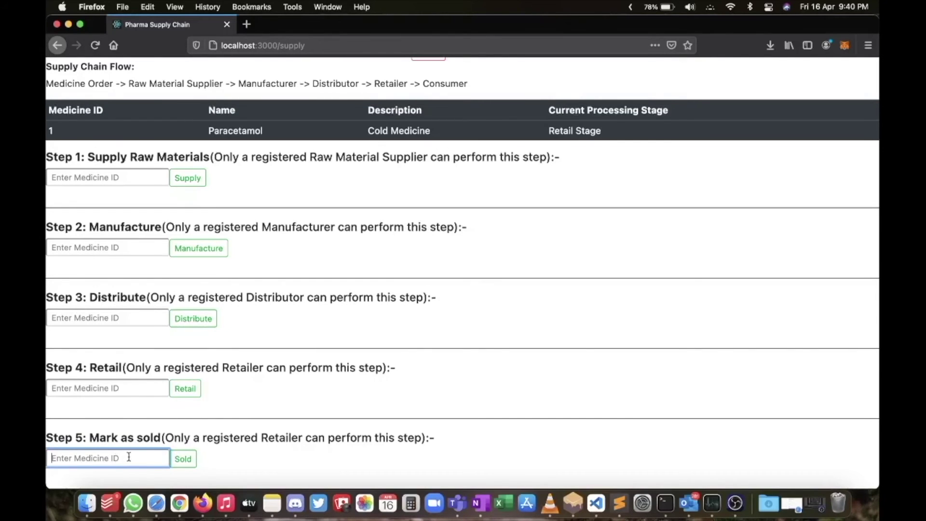
left_click(845, 45)
left_click(544, 204)
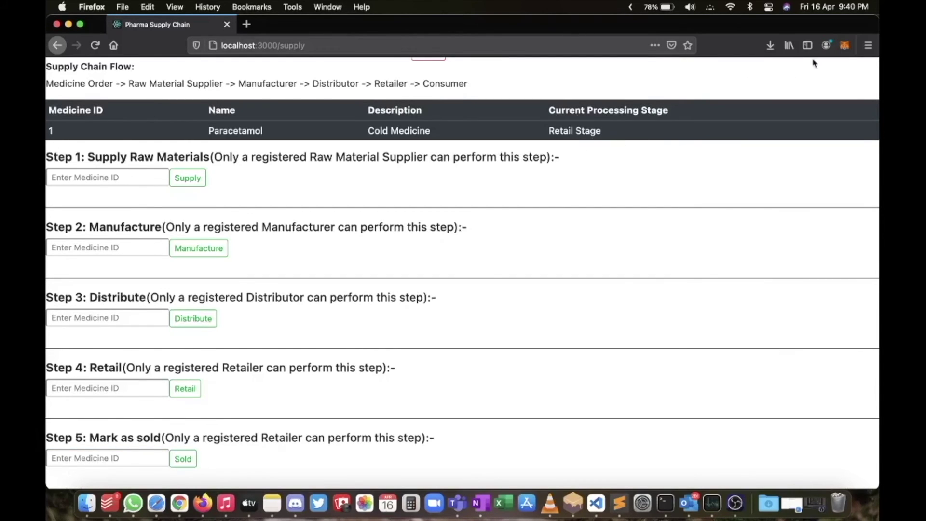
left_click(844, 45)
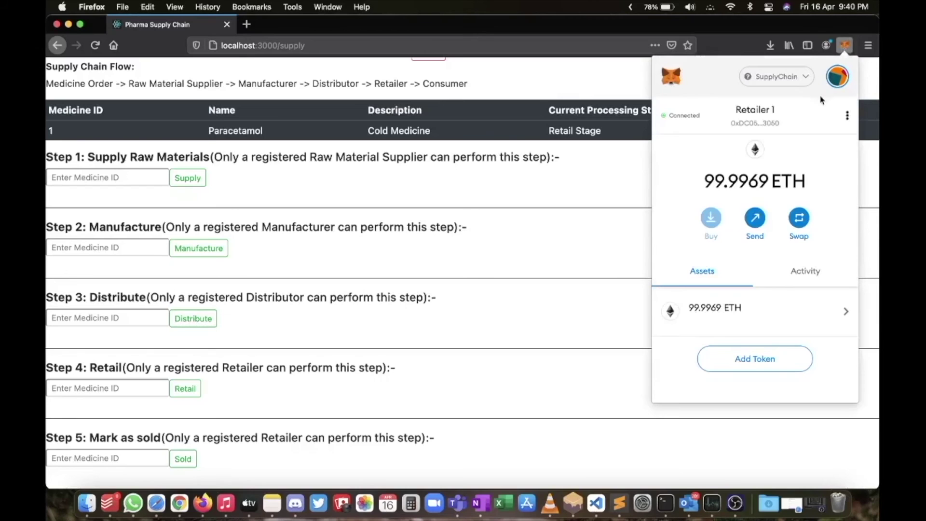
left_click(837, 82)
scroll(782, 228, "down", 5)
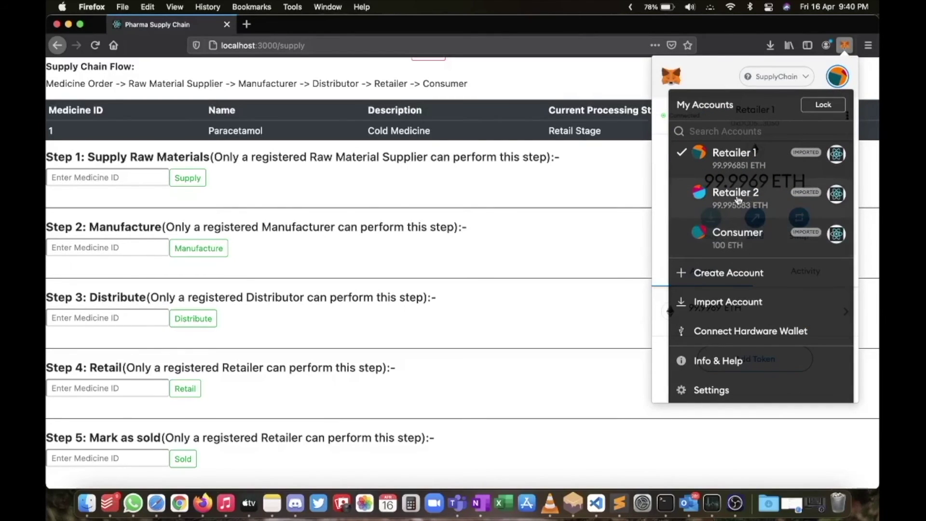
left_click(752, 196)
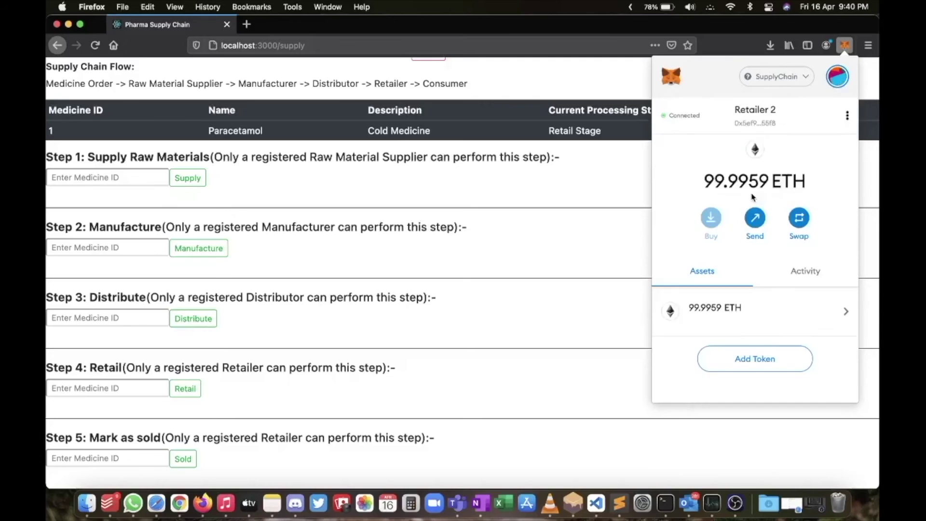
left_click(482, 290)
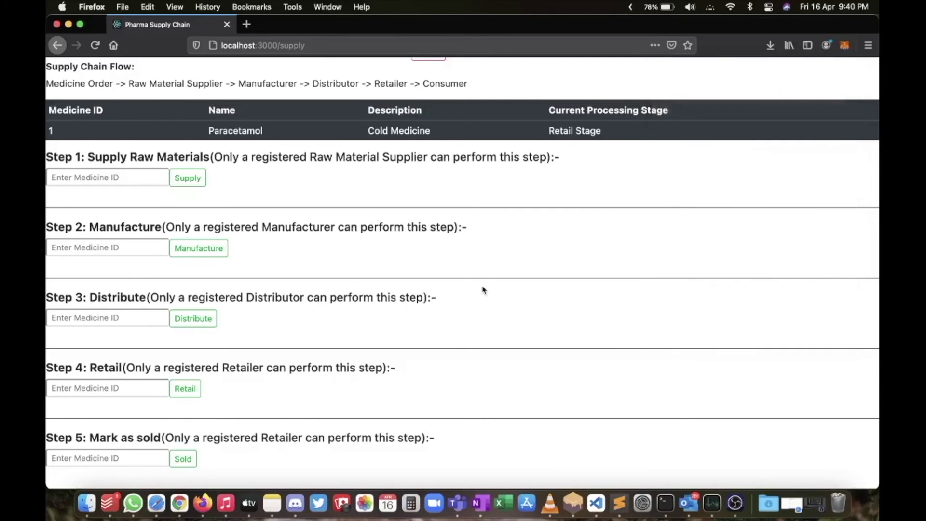
Try to mark medicine ID 1 as sold from the Retailer 2 account, then reject the transaction.
left_click(115, 460)
type("1")
left_click(183, 459)
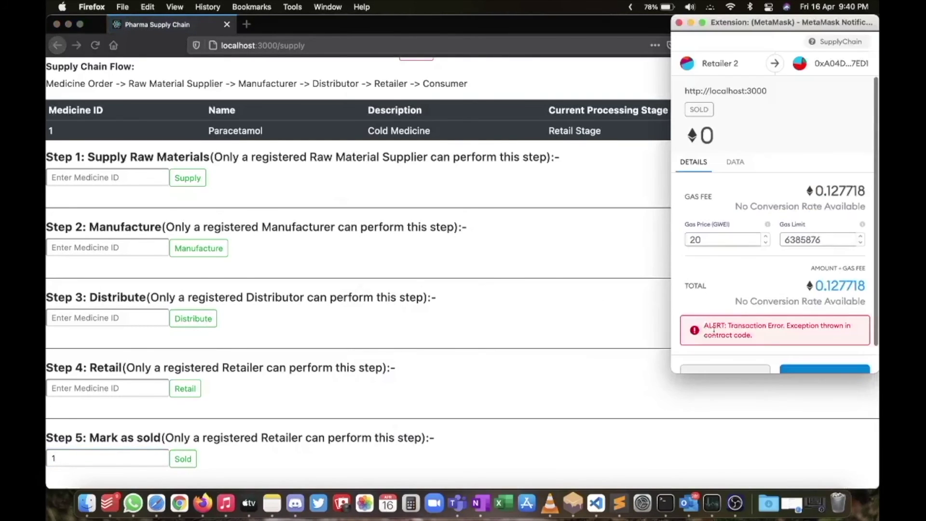
left_click(724, 369)
left_click(488, 244)
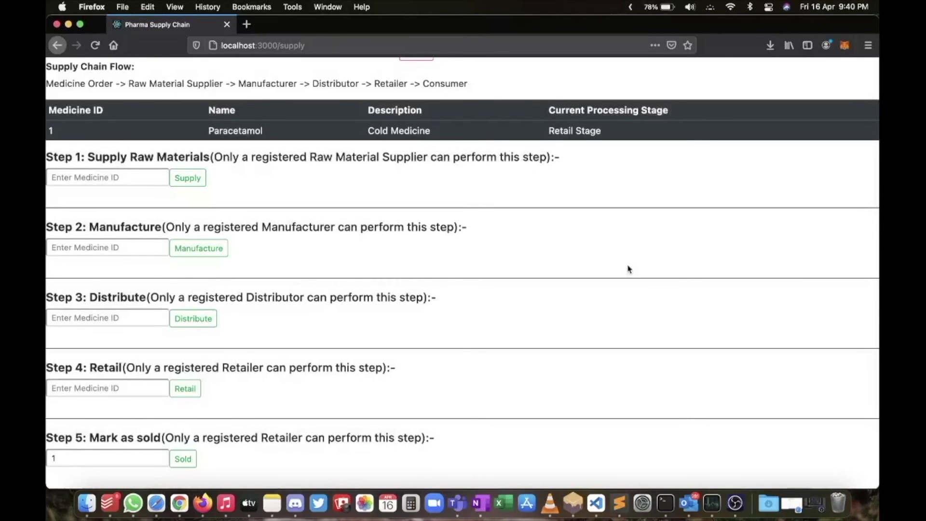
Switch the active MetaMask account from Retailer 2 back to Retailer 1.
left_click(846, 46)
left_click(838, 76)
scroll(787, 185, "down", 1)
scroll(787, 184, "down", 5)
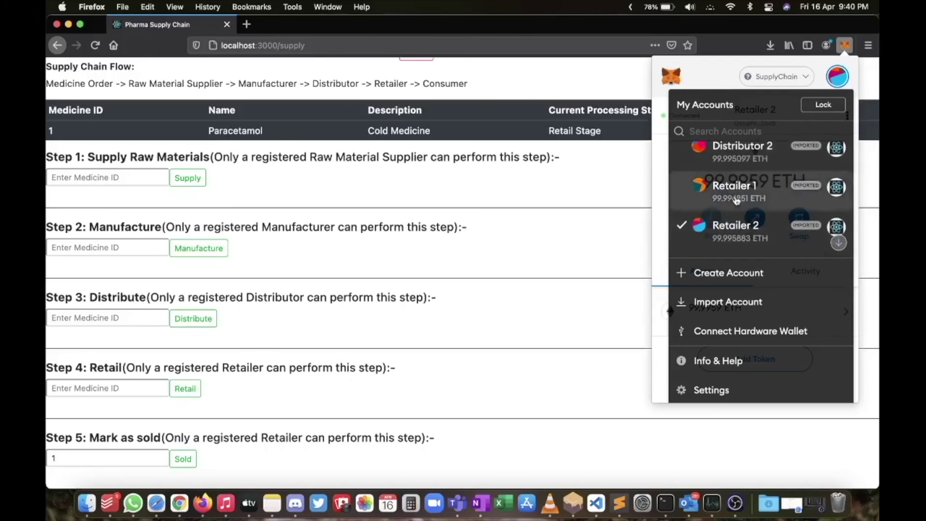
left_click(737, 201)
left_click(457, 316)
Mark medicine ID 1 as sold and confirm the transaction from the Retailer 1 account.
left_click(126, 458)
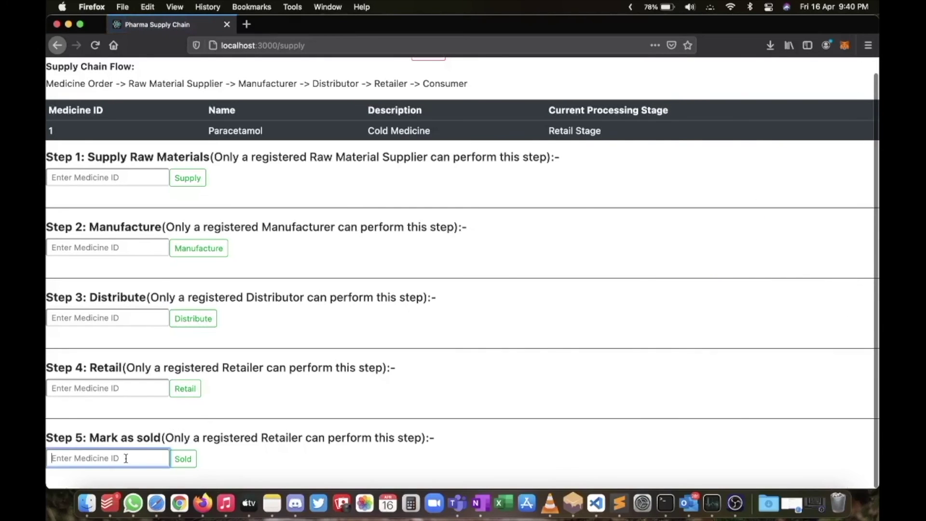
type("1")
left_click(183, 458)
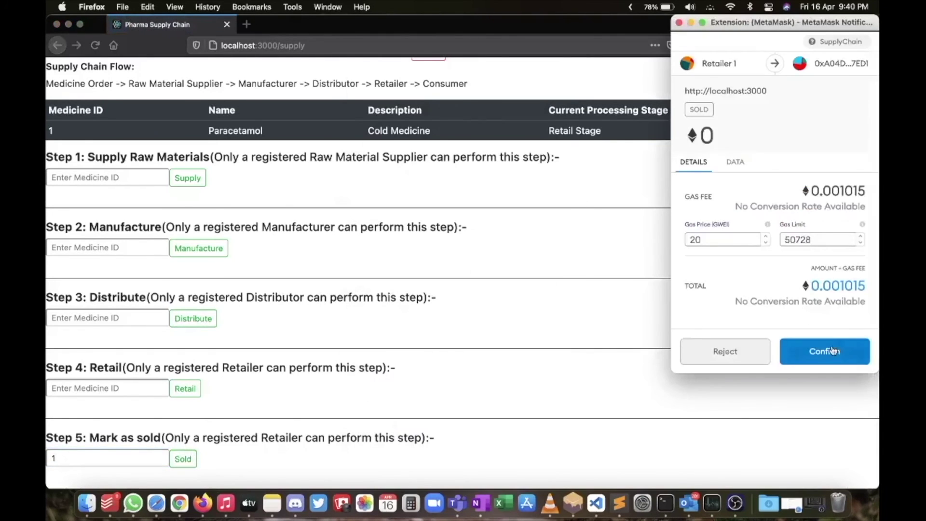
left_click(833, 350)
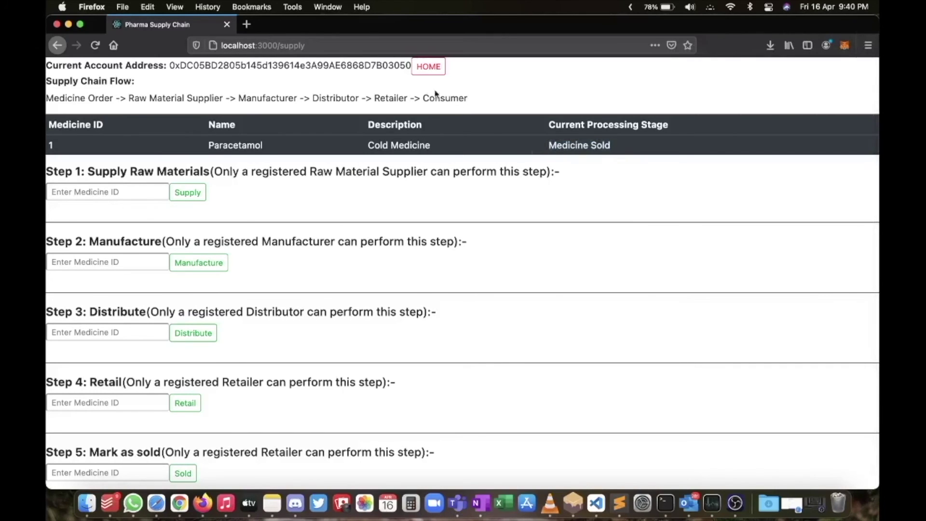
Open the medicine tracking page from the home page and track medicine ID 1.
left_click(428, 67)
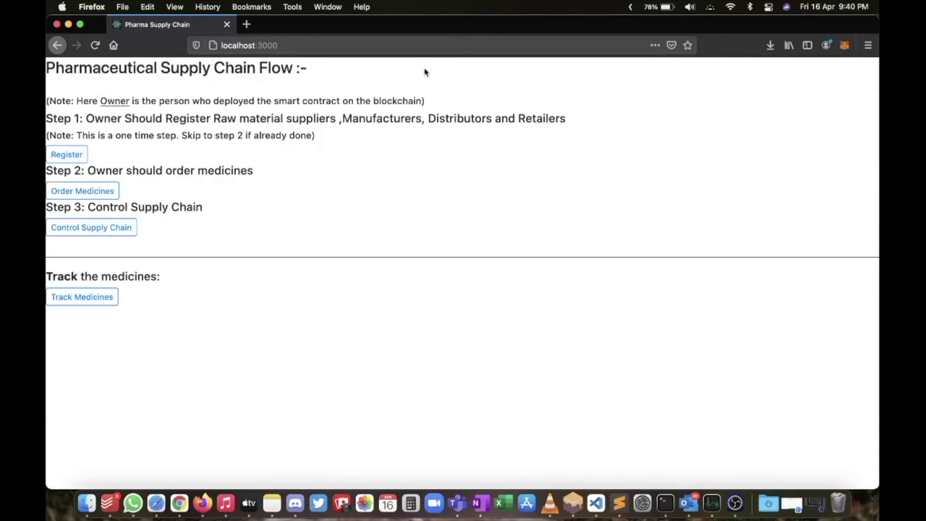
left_click(88, 301)
left_click_drag(621, 109, 539, 114)
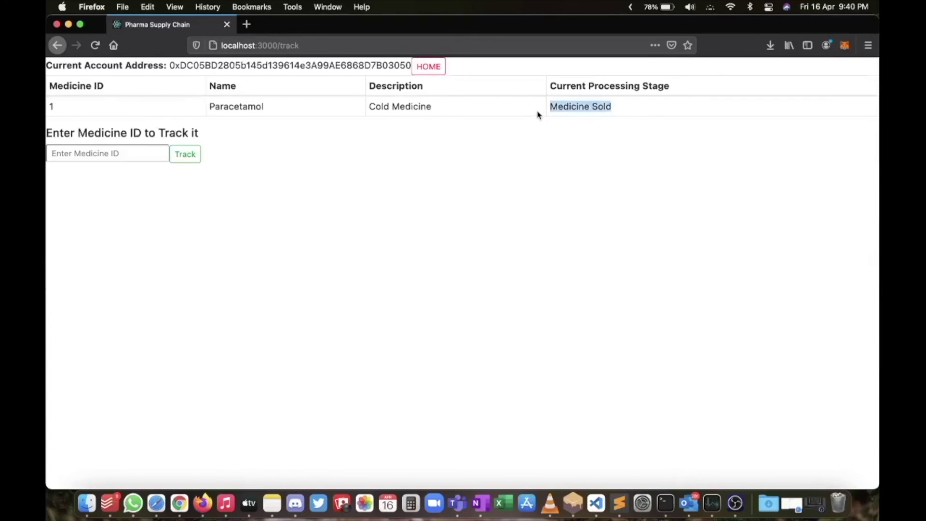
left_click(541, 105)
left_click(102, 153)
type("1")
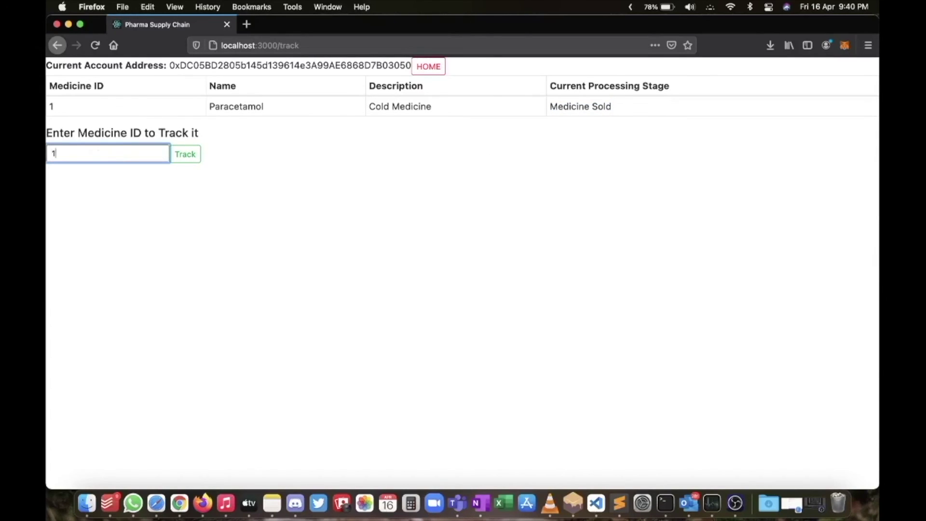
left_click(185, 154)
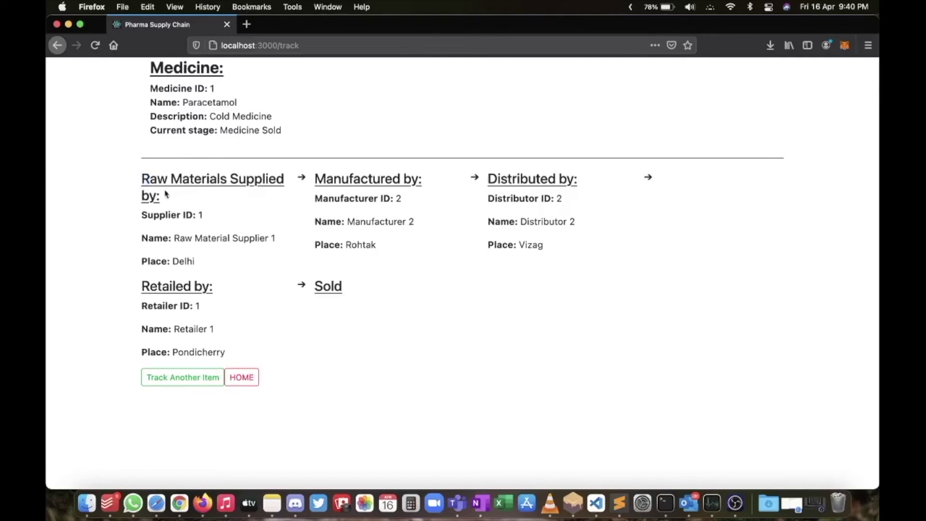
Examine the raw material supplier's name and place and the manufacturer's name in the tracked medicine's details.
left_click_drag(154, 235, 274, 237)
left_click(214, 250)
left_click_drag(169, 260, 201, 262)
left_click(203, 262)
left_click_drag(344, 221, 413, 217)
left_click(340, 231)
Leave the tracked medicine's details and open the medicine ordering page from the home page.
left_click(166, 381)
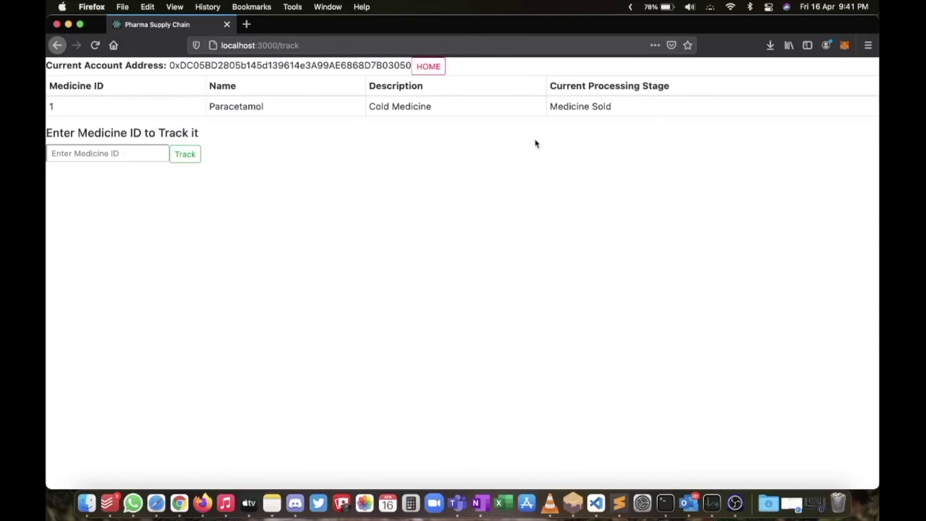
left_click(428, 67)
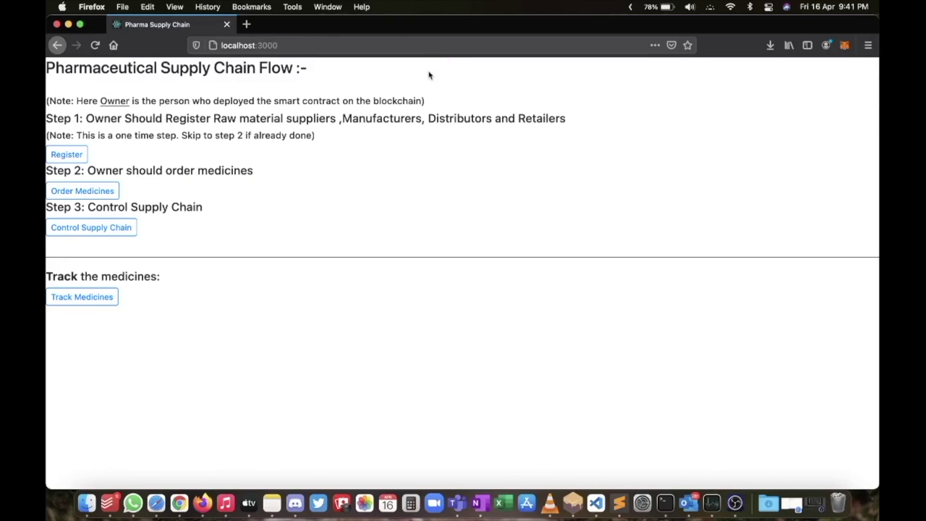
left_click(101, 191)
left_click(144, 106)
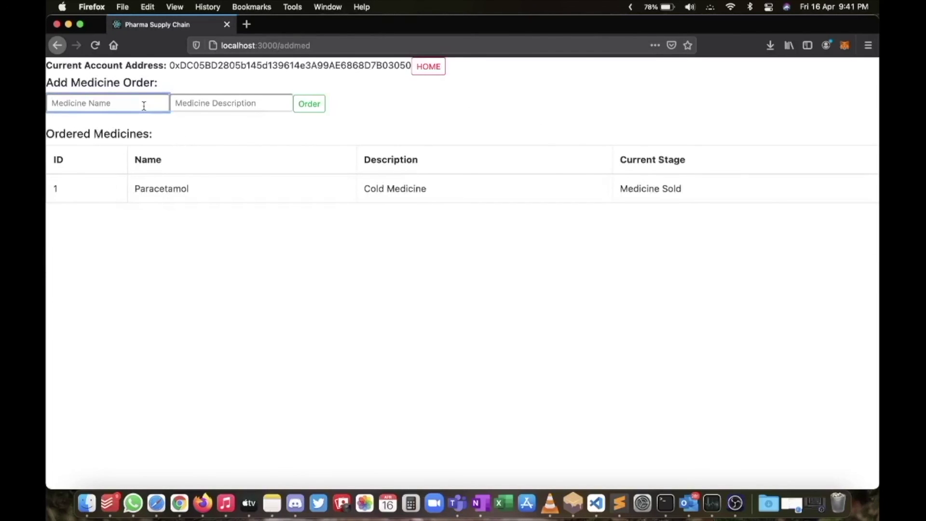
type("med 2")
left_click(234, 100)
type("des")
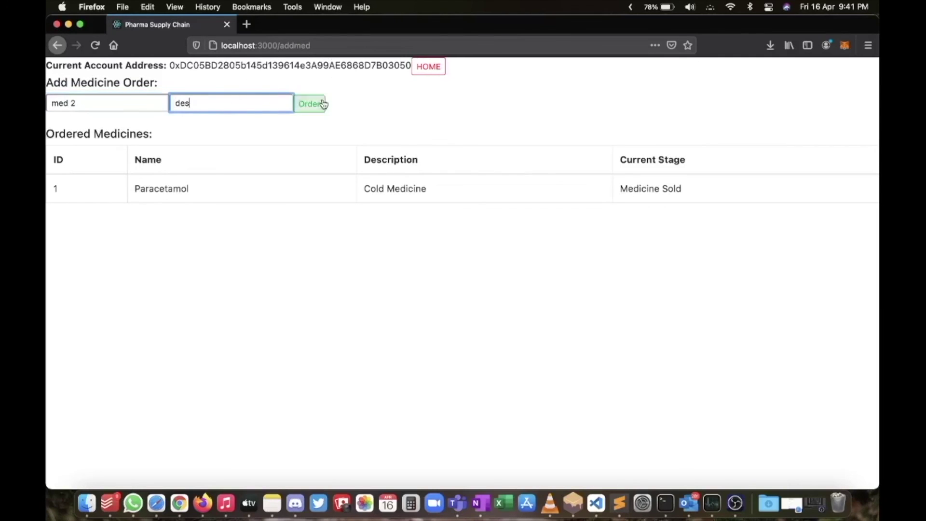
Switch the active MetaMask account from Retailer 1 to Owner.
left_click(844, 46)
left_click(841, 82)
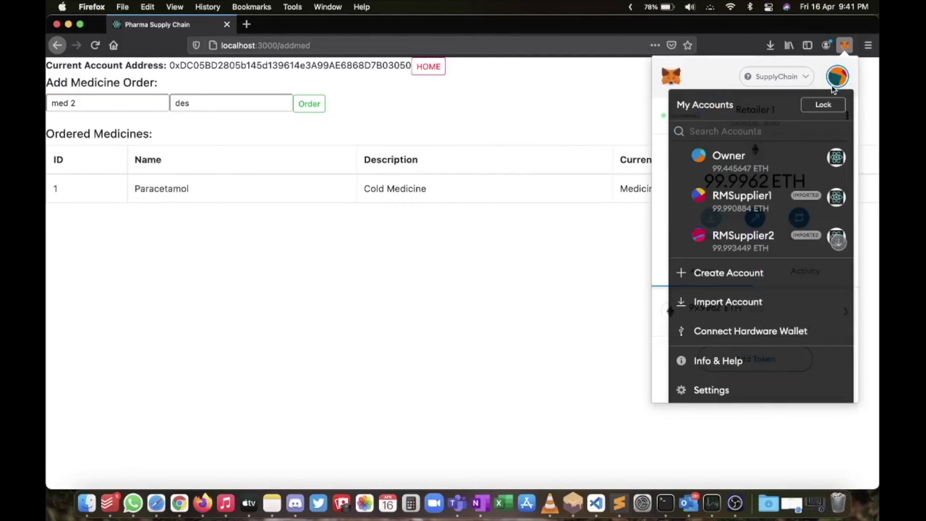
left_click(714, 158)
Order a medicine named "med 2" with description "des", confirm the transaction and check its current stage.
left_click(107, 102)
type("m")
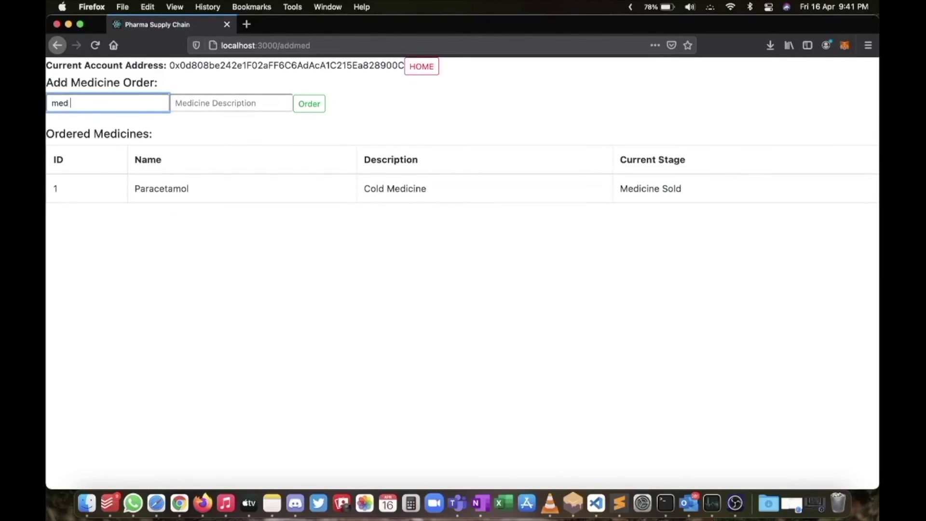
left_click(213, 102)
type("d")
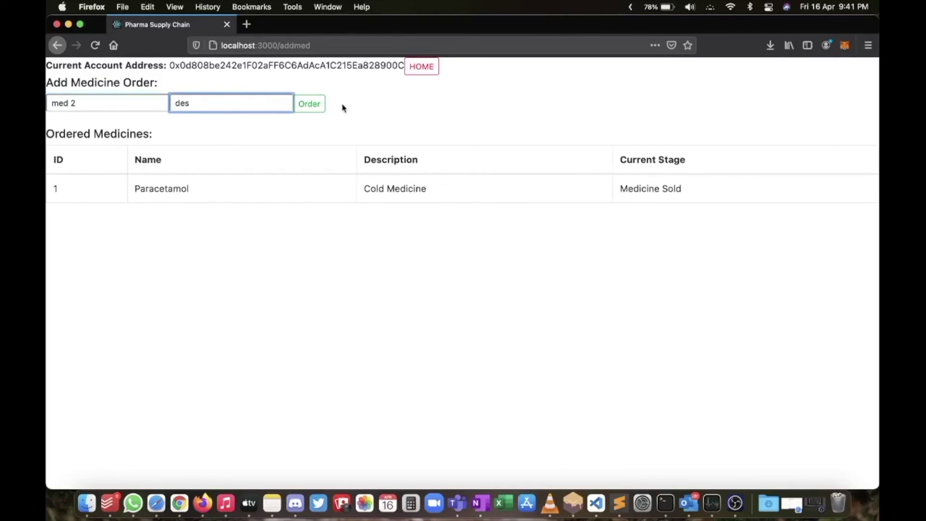
type("es")
left_click(309, 104)
left_click(810, 356)
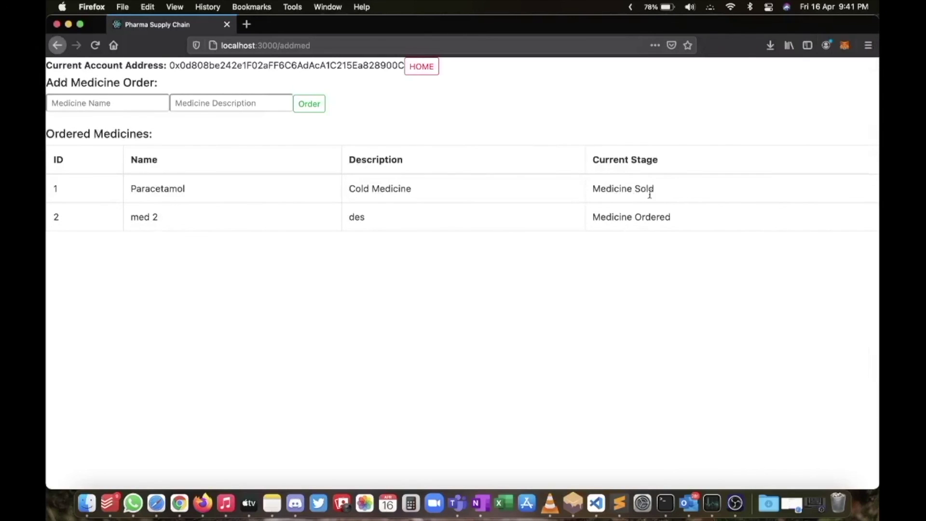
left_click_drag(680, 222, 555, 222)
Track medicine ID 2 and examine its processing status before returning to the home page.
left_click(422, 67)
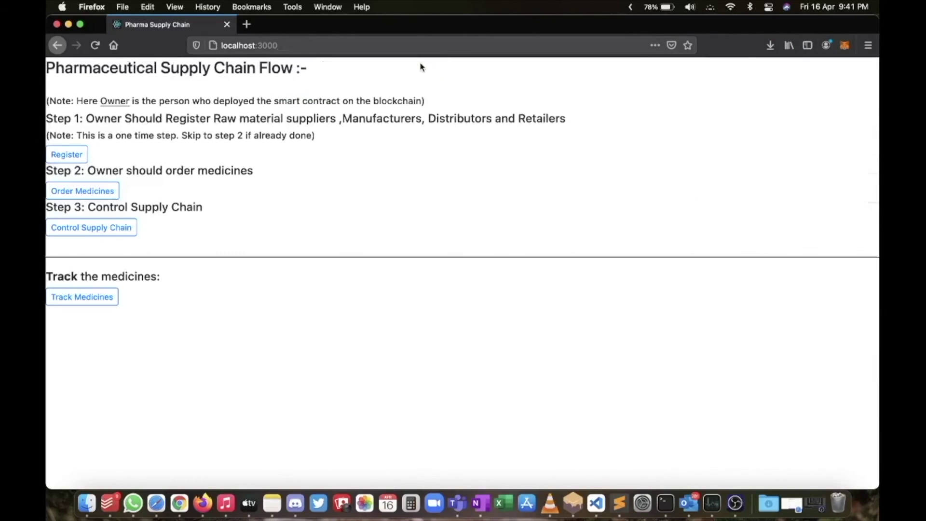
left_click(93, 297)
left_click(145, 174)
type("2")
left_click(185, 172)
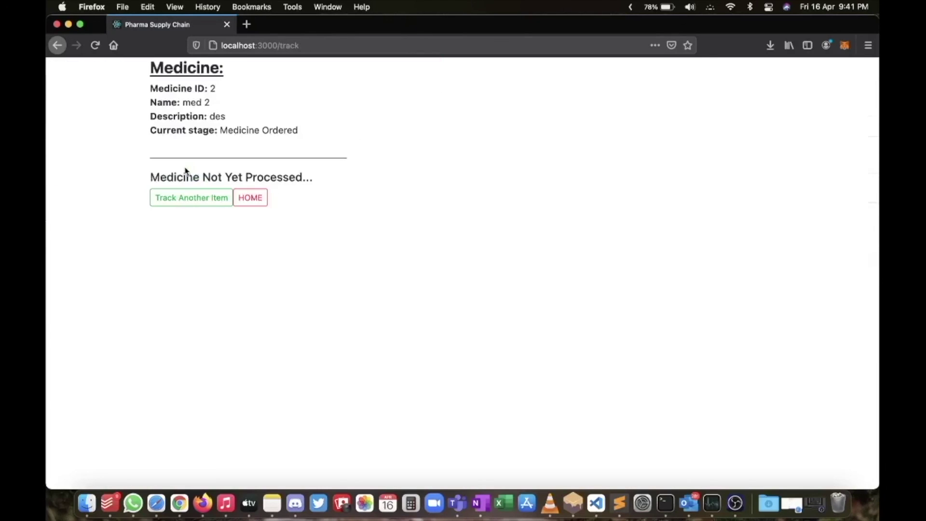
left_click_drag(150, 178, 313, 177)
left_click(230, 177)
left_click(250, 202)
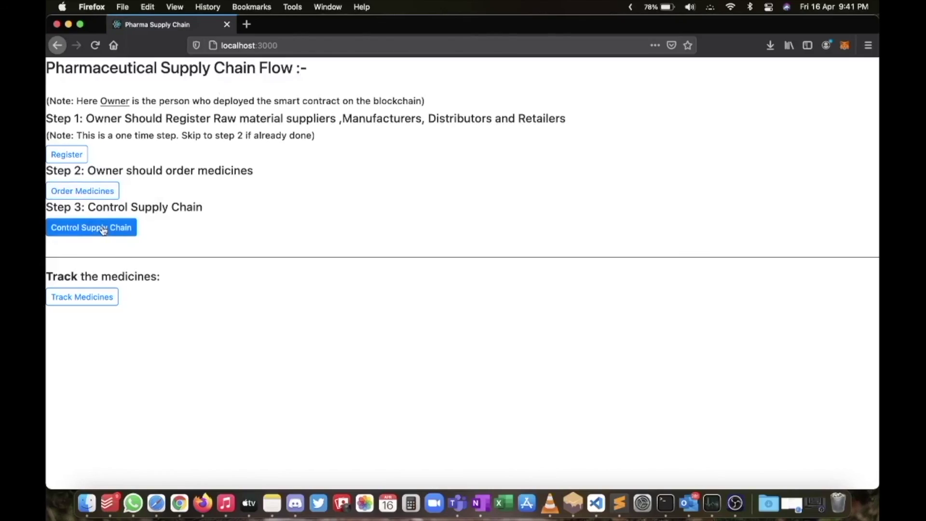
Switch to Ganache, examine the recorded blockchain transactions, and return to the supply chain app in Firefox.
key("ctrl+Up")
left_click(171, 166)
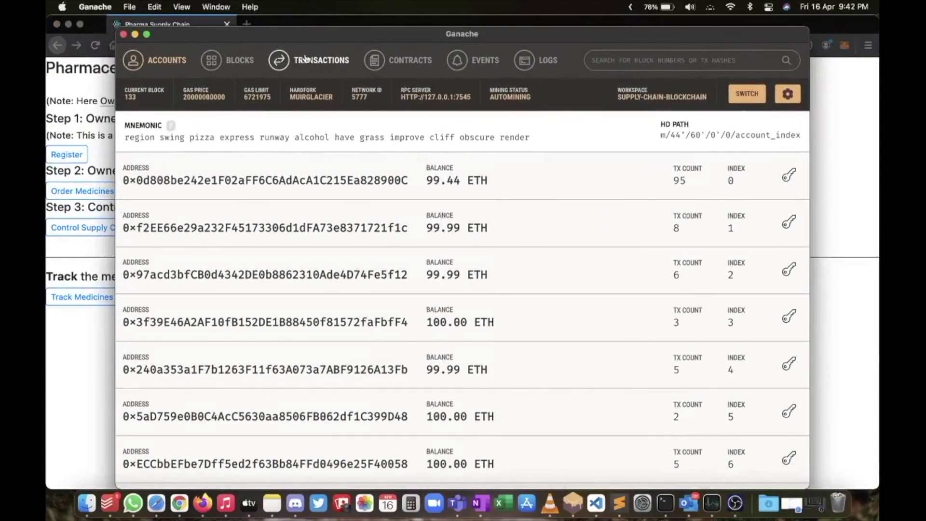
left_click(305, 58)
scroll(316, 301, "down", 10)
scroll(316, 302, "up", 10)
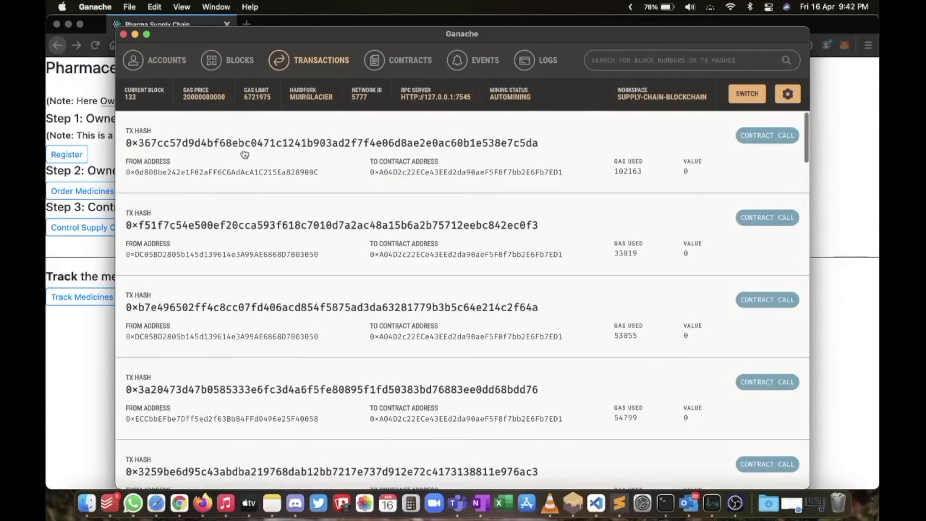
left_click(76, 405)
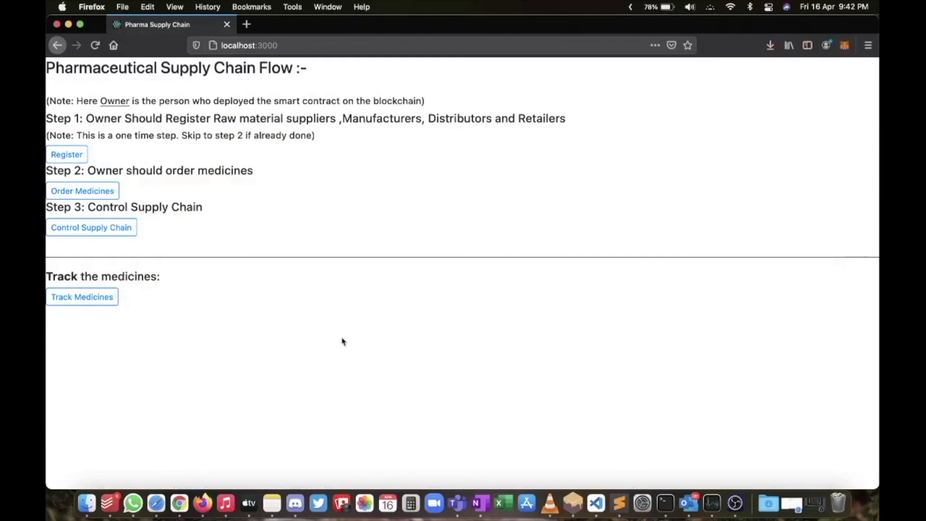